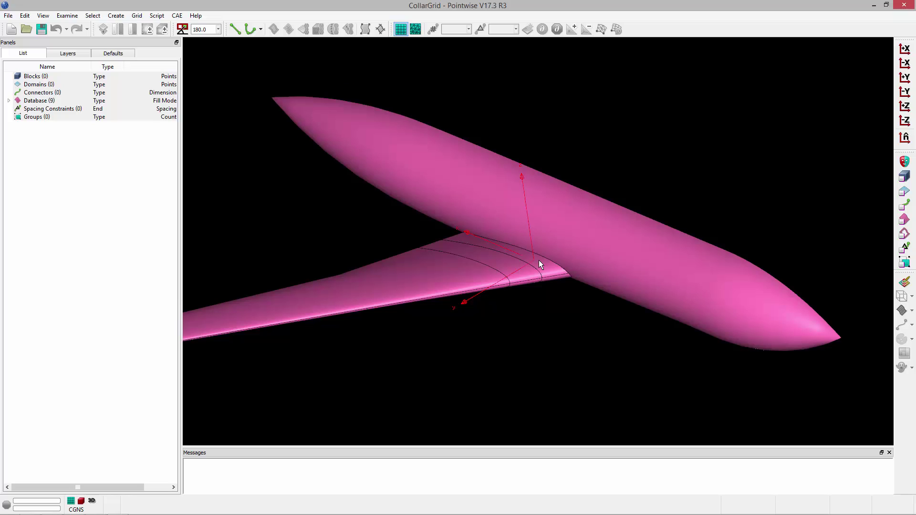
- Set the default connector dimension to 61
scroll(539, 263, up, 2)
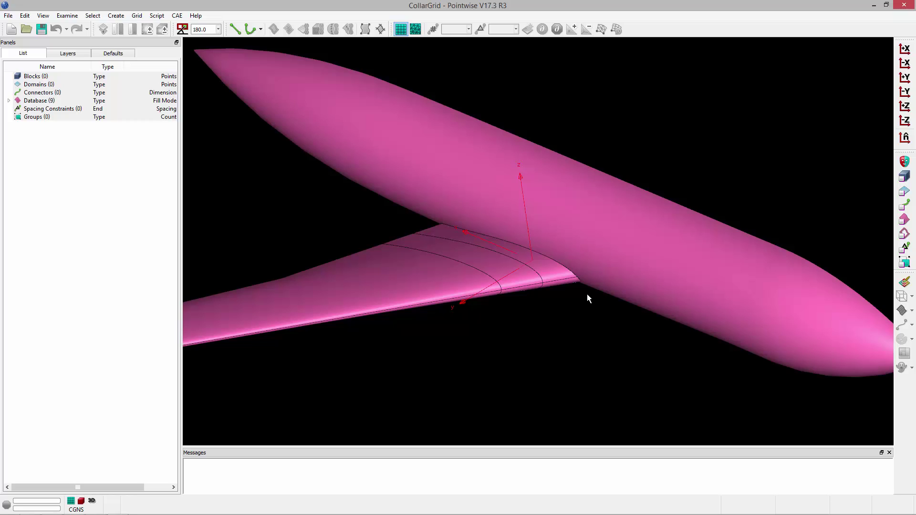
click(113, 53)
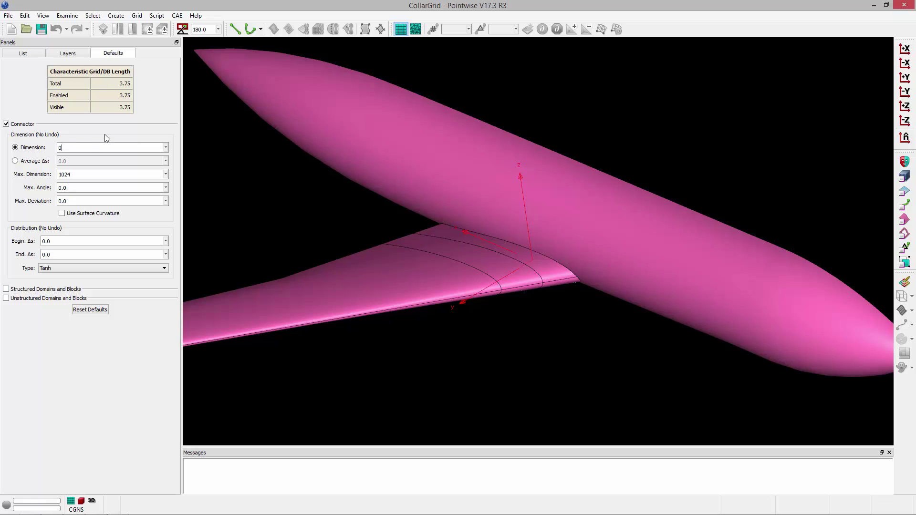
text(61)
key(Return)
- Create structured domains on the upper and lower database surfaces of the wing section next to the fuselage
click(905, 220)
scroll(519, 265, up, 3)
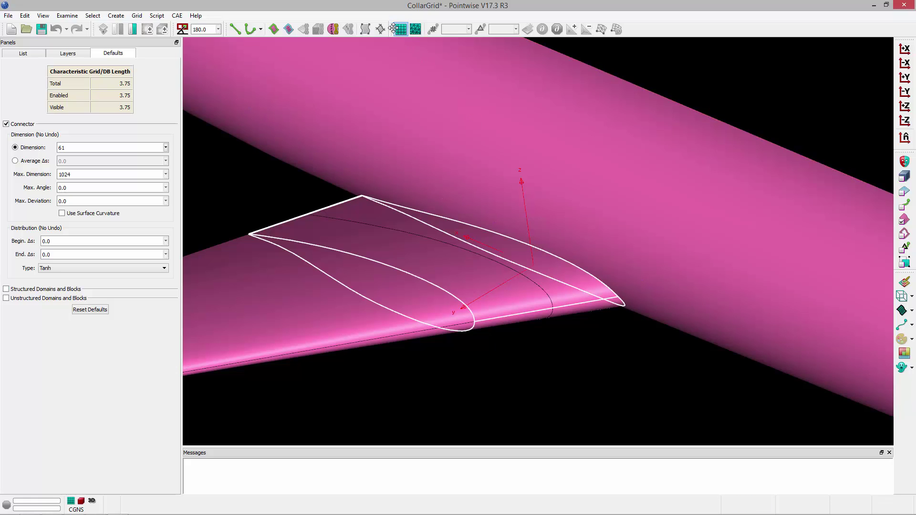
click(288, 29)
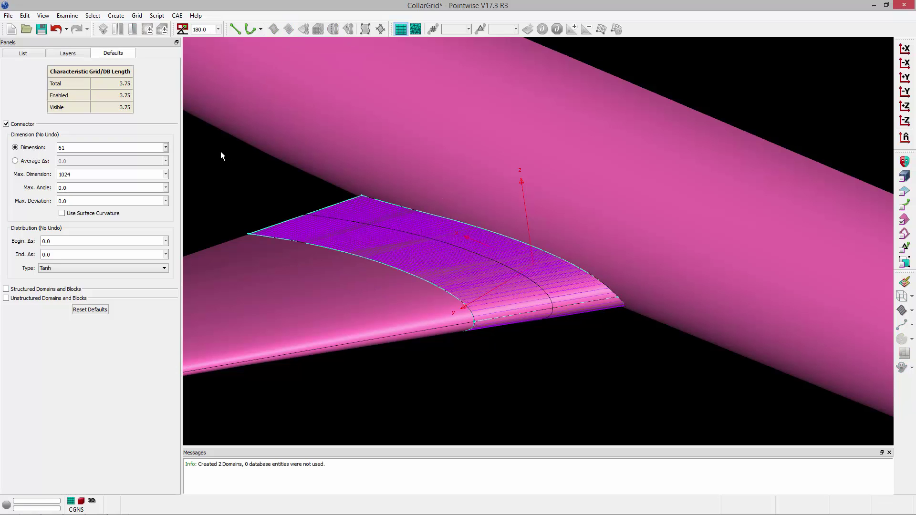
- Hide the database geometry so that only the grid domains and connectors are displayed
click(43, 16)
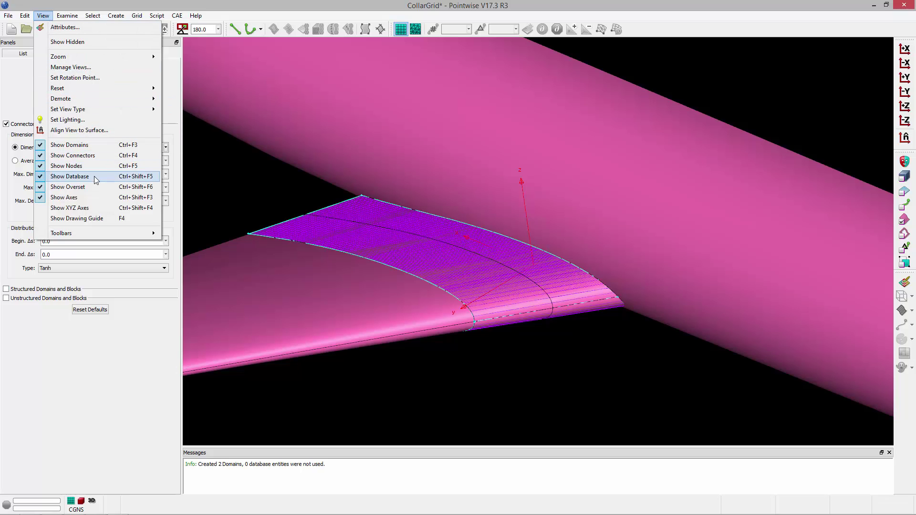
key(Escape)
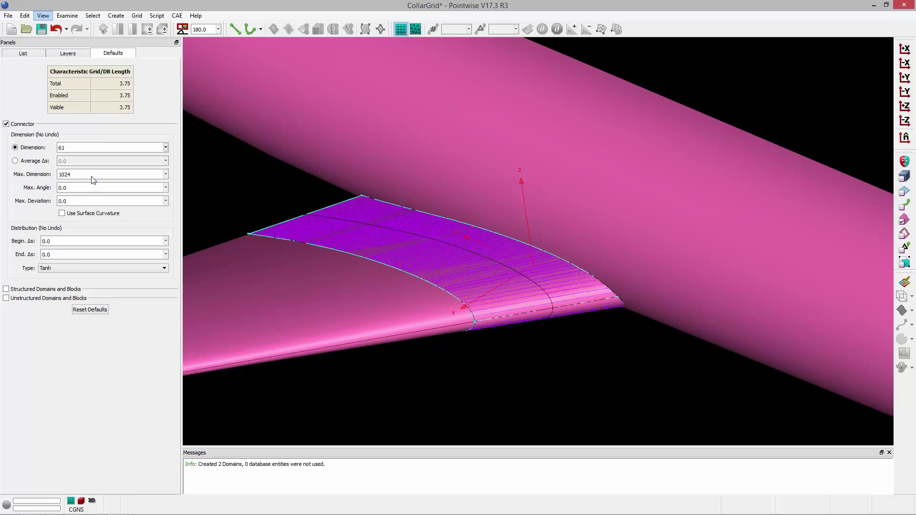
scroll(281, 252, up, 5)
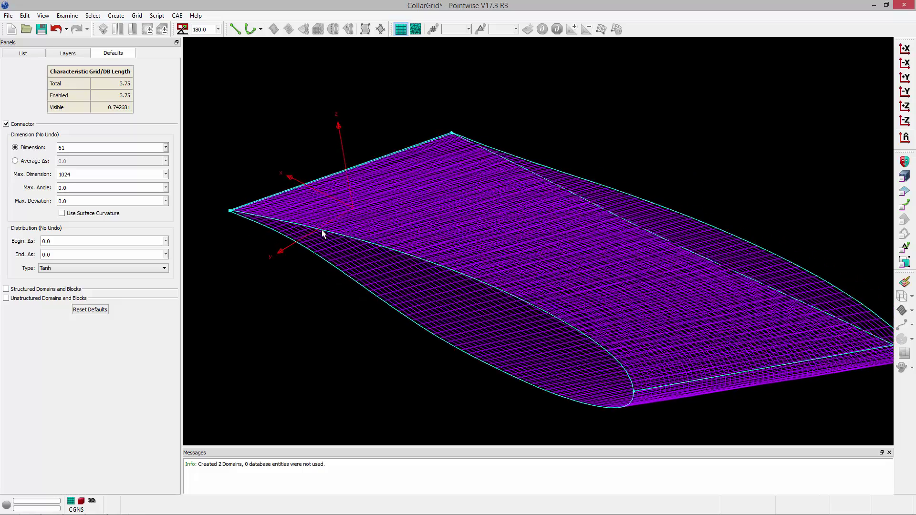
scroll(418, 220, down, 2)
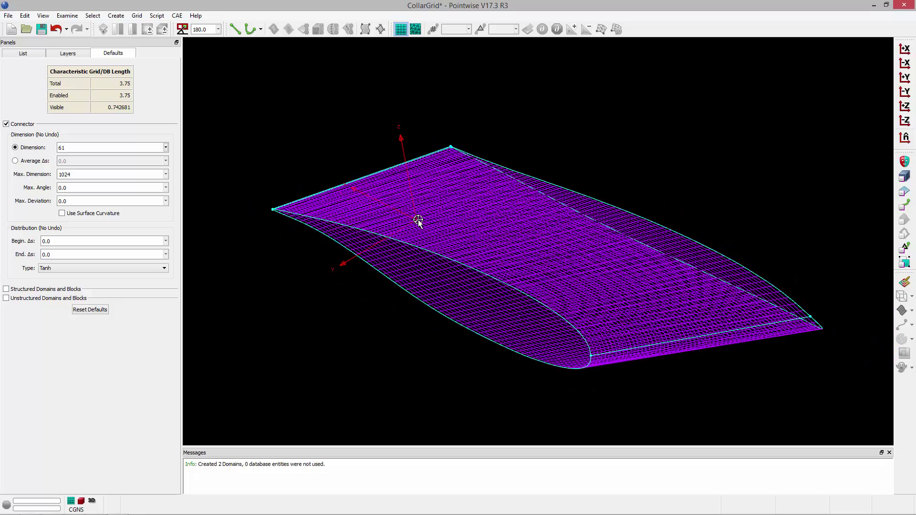
- Set the default connector dimension to 11 for the blunt trailing edge
scroll(267, 210, up, 5)
right_drag(322, 215, 444, 359)
scroll(402, 255, up, 5)
scroll(630, 297, up, 2)
scroll(631, 350, down, 1)
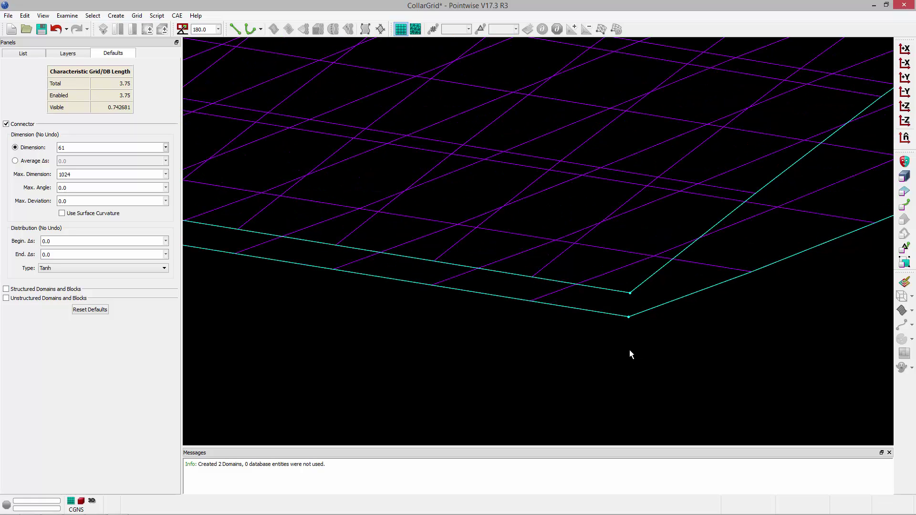
double_click(66, 147)
text(11)
- Create a two-point connector joining the lower and upper trailing-edge corners at the outboard end of the wing section
click(234, 30)
scroll(625, 319, up, 3)
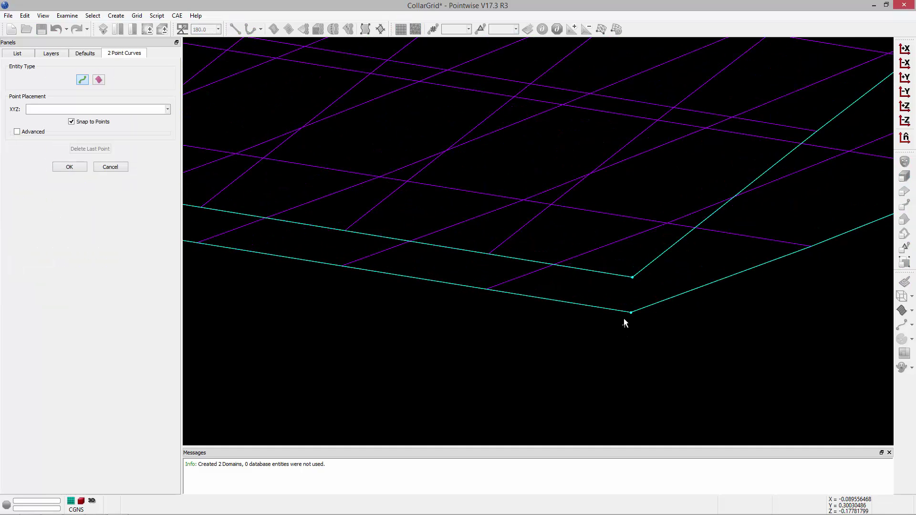
click(631, 310)
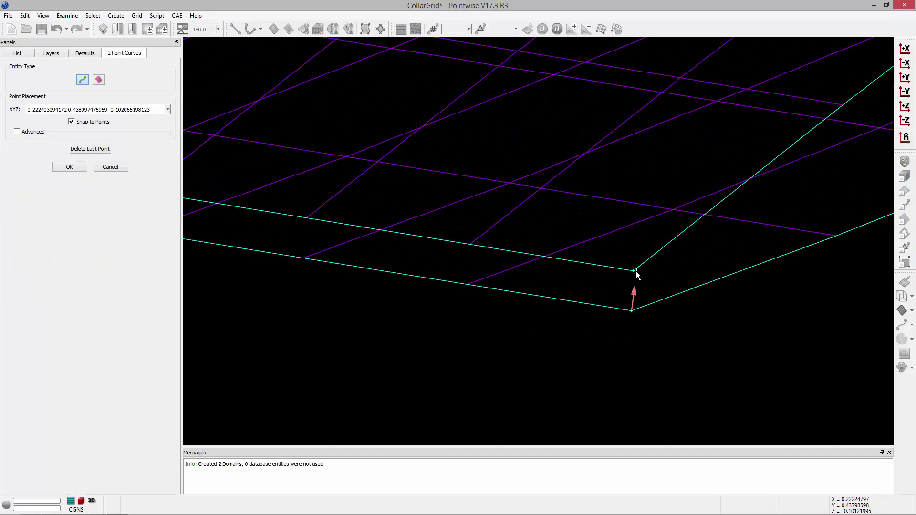
click(633, 271)
- Create a matching two-point connector between the lower and upper trailing-edge corners at the fuselage end
scroll(763, 324, down, 5)
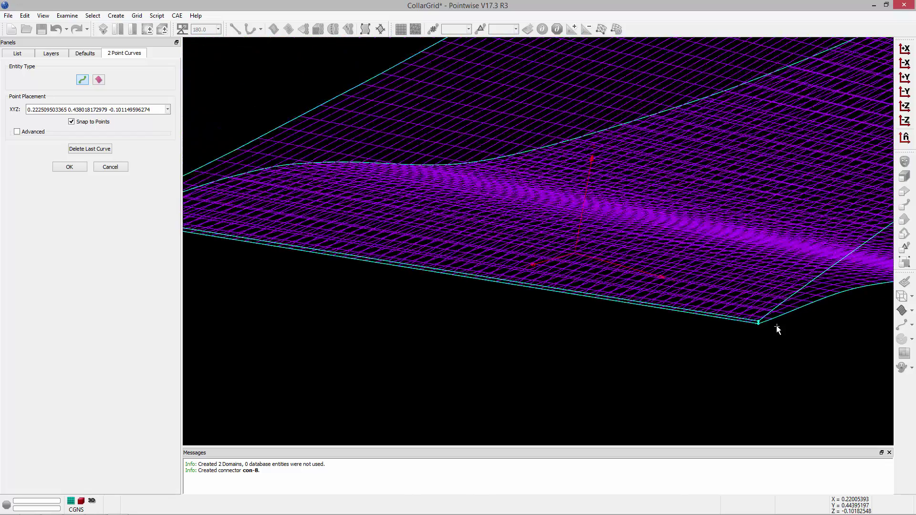
scroll(240, 243, up, 5)
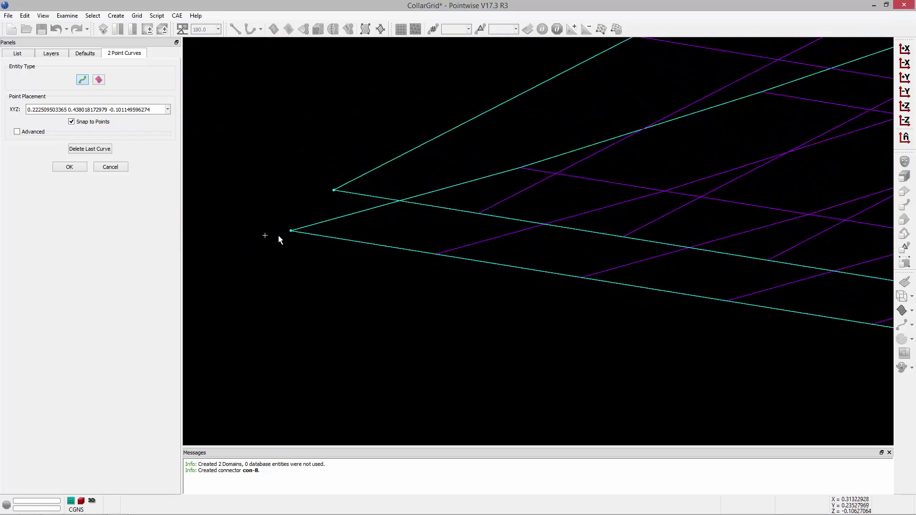
click(290, 231)
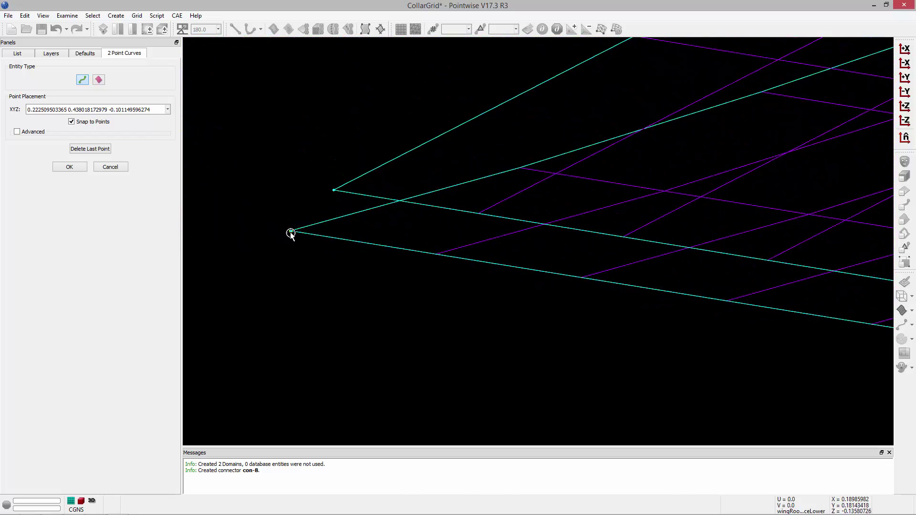
click(334, 192)
click(70, 167)
scroll(265, 235, down, 3)
scroll(265, 234, down, 3)
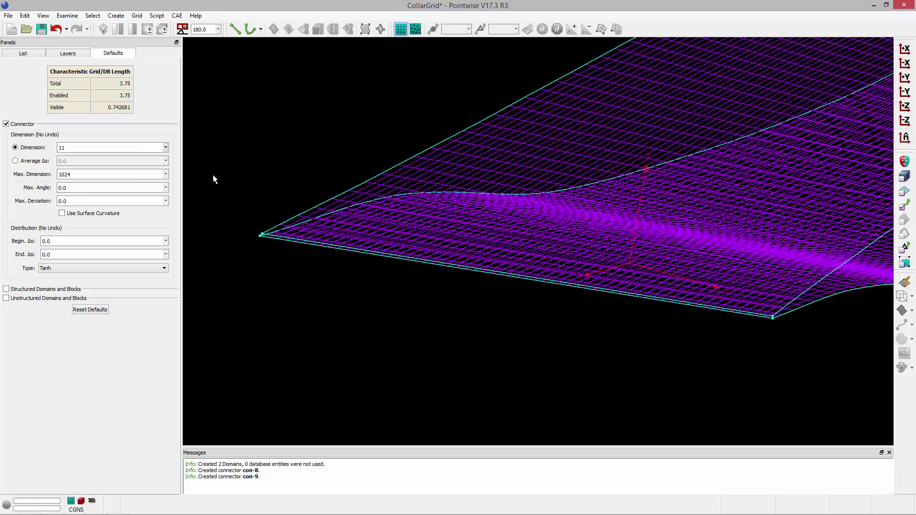
- Assemble a structured domain from the four connectors bounding the blunt trailing edge
drag(288, 256, 841, 403)
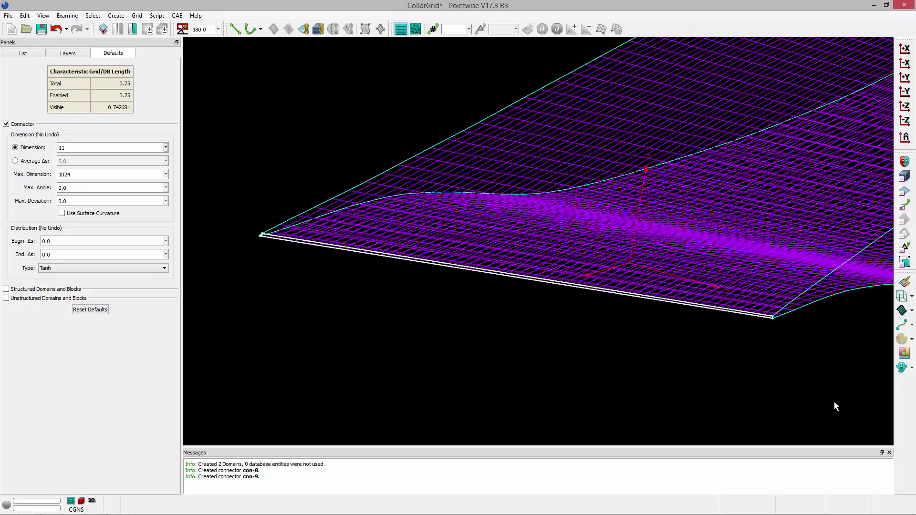
click(285, 303)
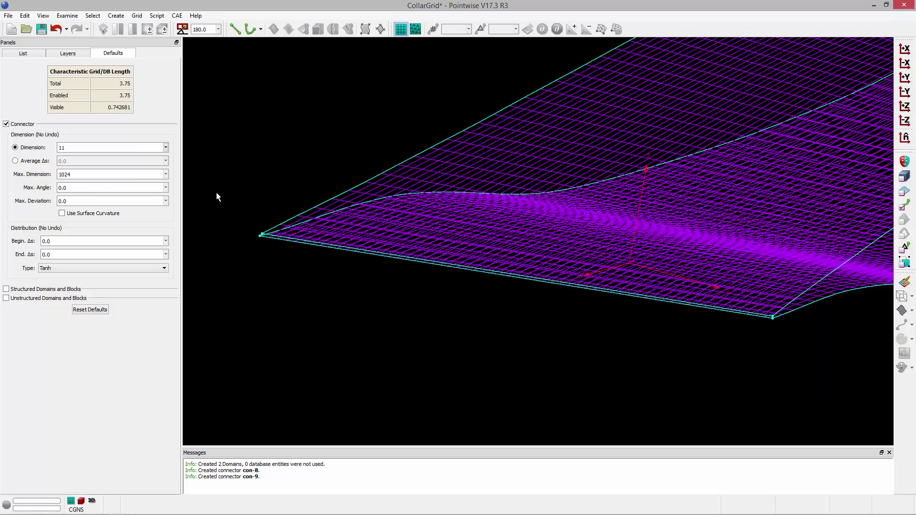
drag(245, 226, 811, 365)
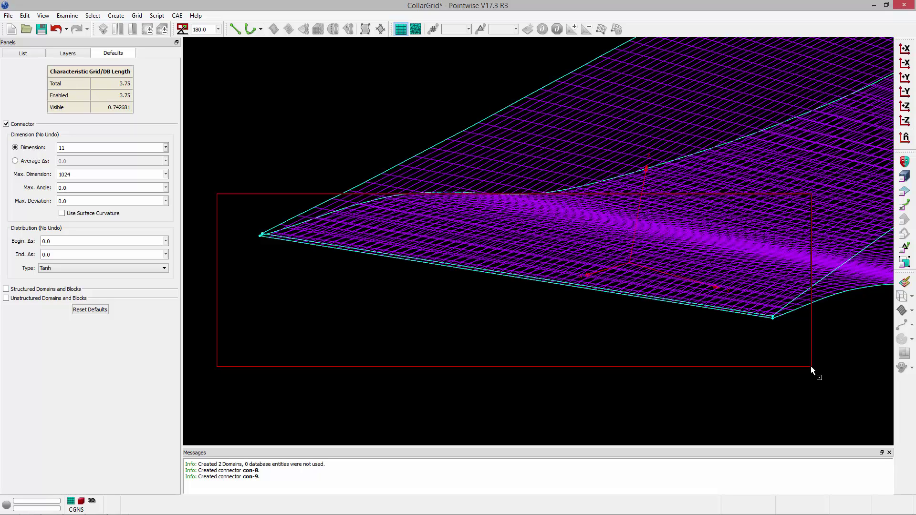
drag(811, 365, 811, 365)
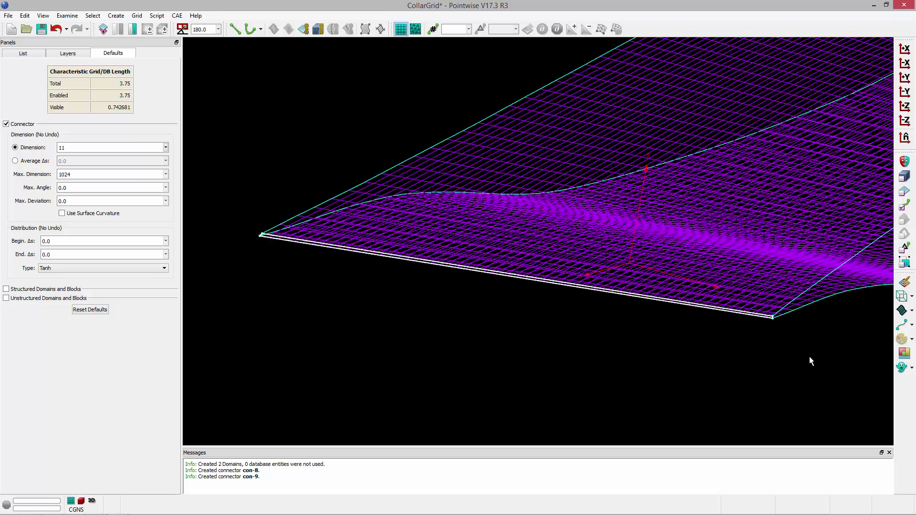
click(303, 30)
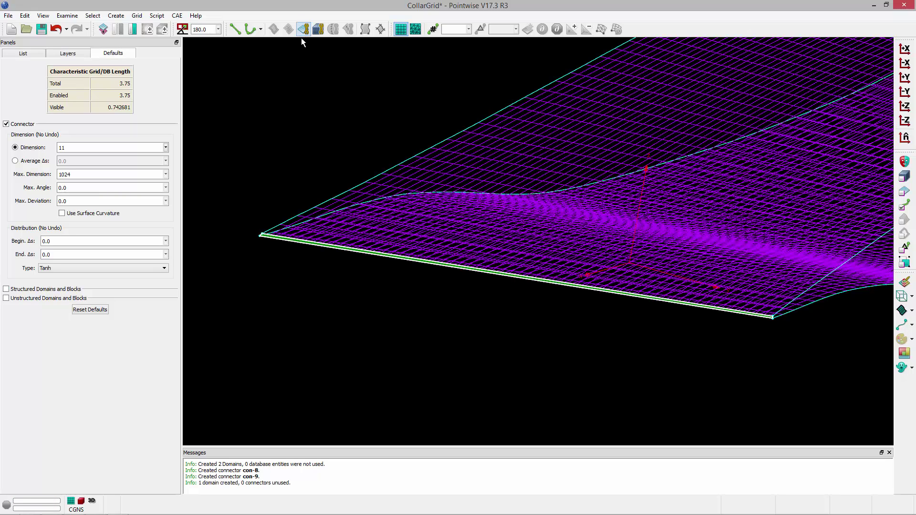
scroll(267, 243, up, 10)
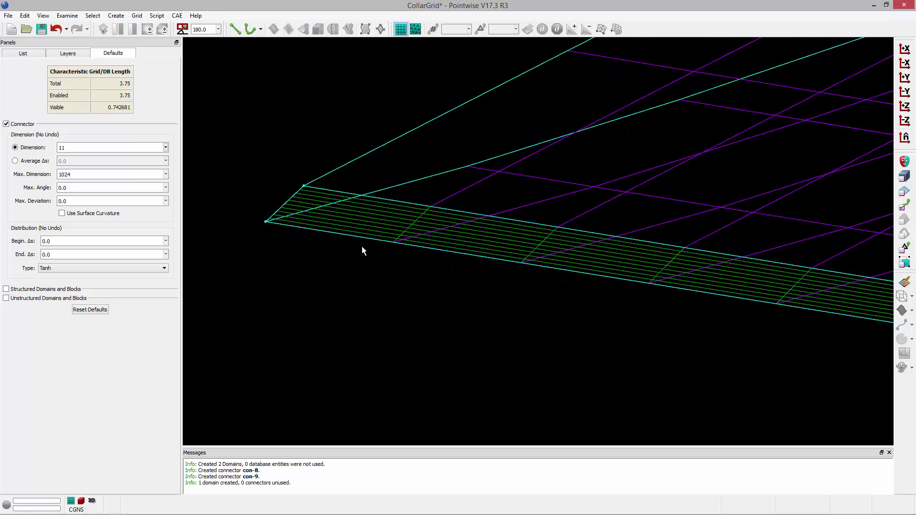
scroll(313, 258, down, 8)
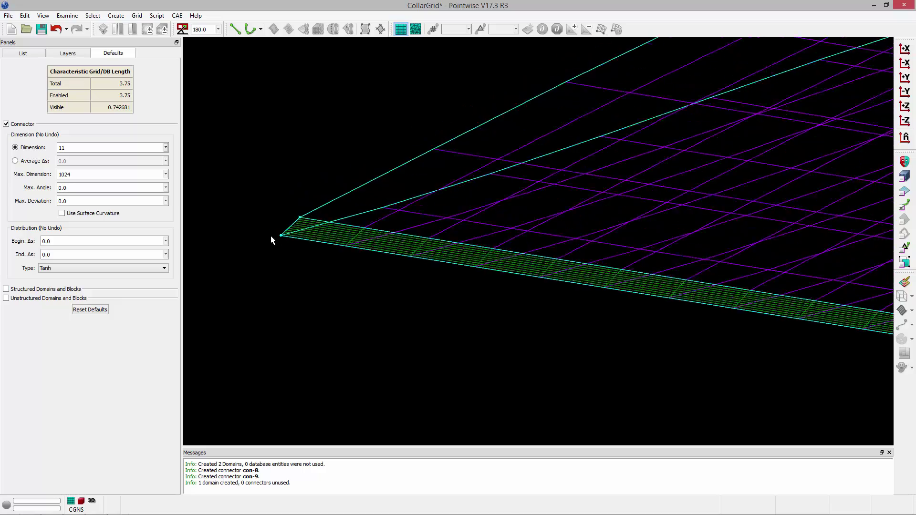
scroll(262, 236, down, 6)
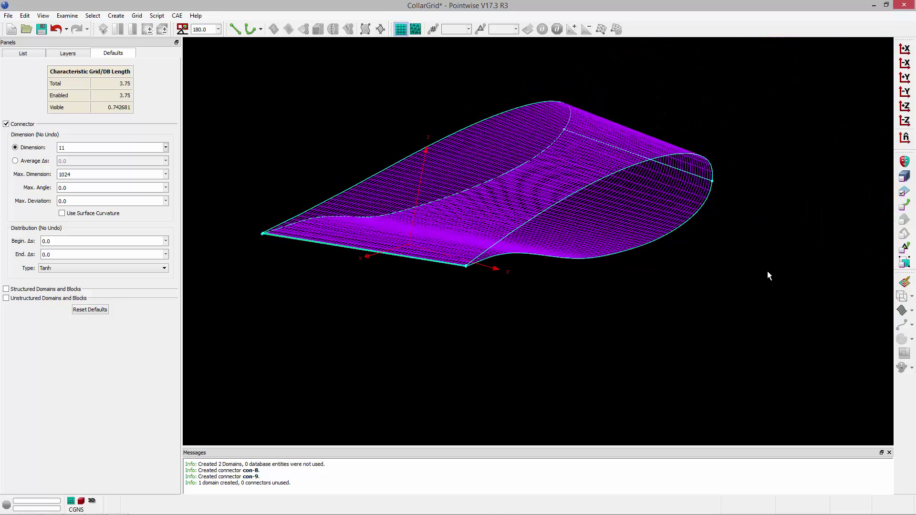
- Switch the display style of all grid entities to hidden line
key(ctrl+a)
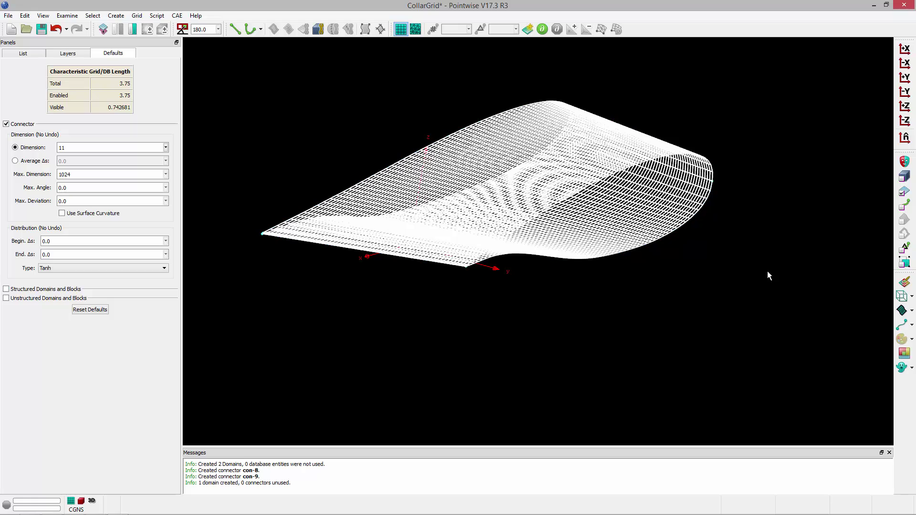
click(912, 296)
click(850, 329)
right_drag(636, 263, 564, 185)
- Set the spacing to 2e-3 on the four airfoil connector ends at the leading edge, on both the fuselage and outboard sides
click(27, 53)
right_drag(334, 120, 410, 257)
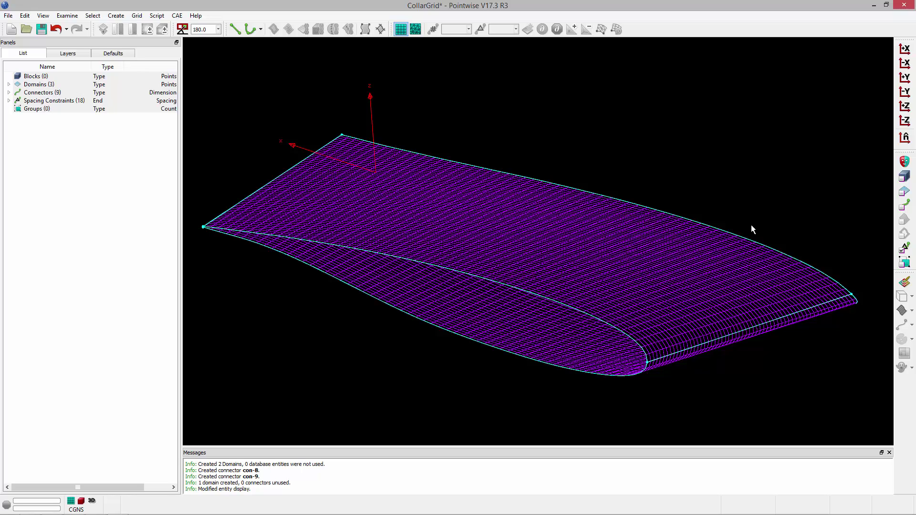
right_drag(621, 159, 817, 220)
click(818, 274)
ctrl+click(828, 288)
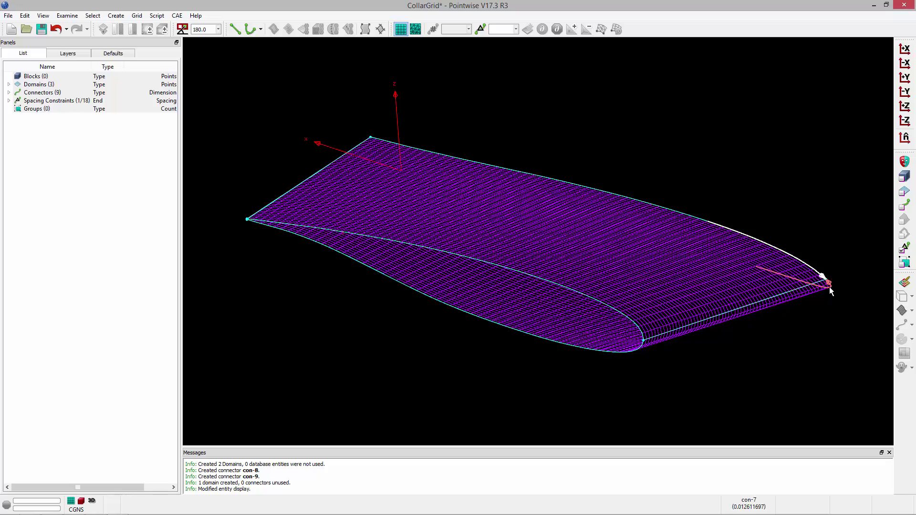
right_drag(777, 302, 655, 290)
ctrl+click(634, 288)
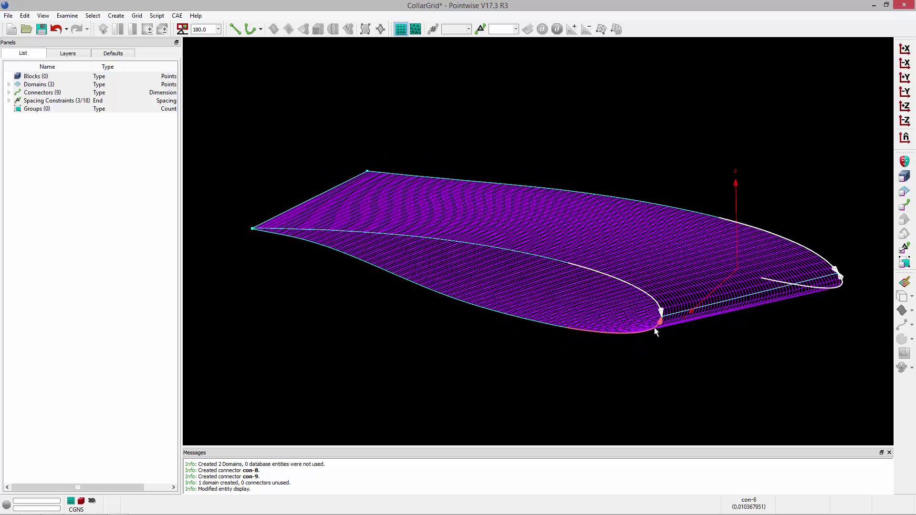
ctrl+right_drag(516, 352, 436, 358)
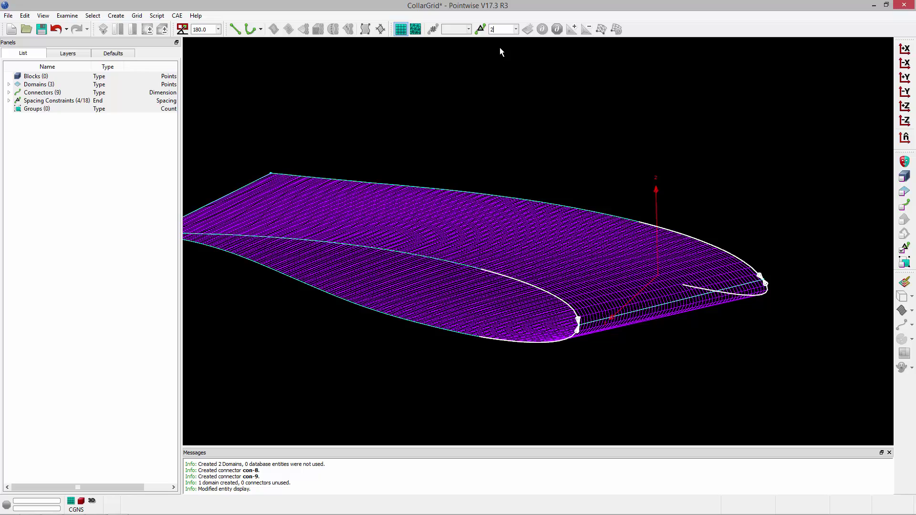
key(Return)
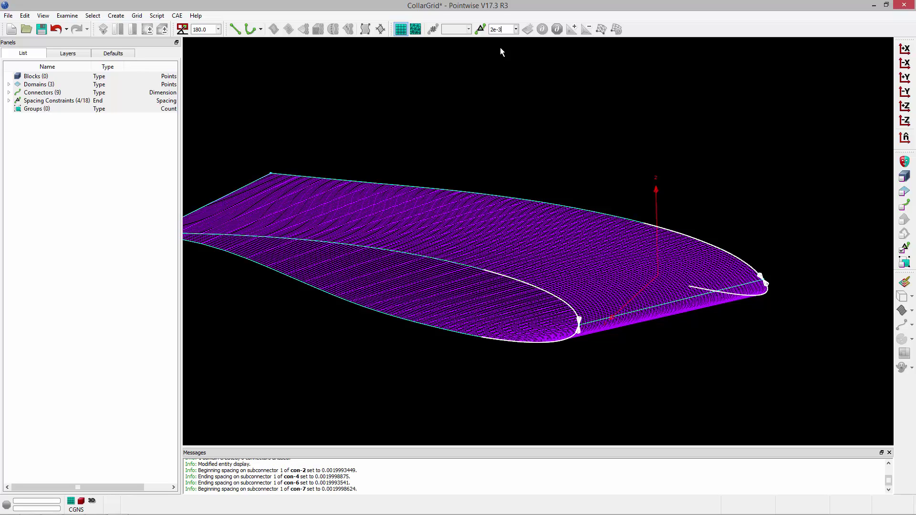
click(636, 162)
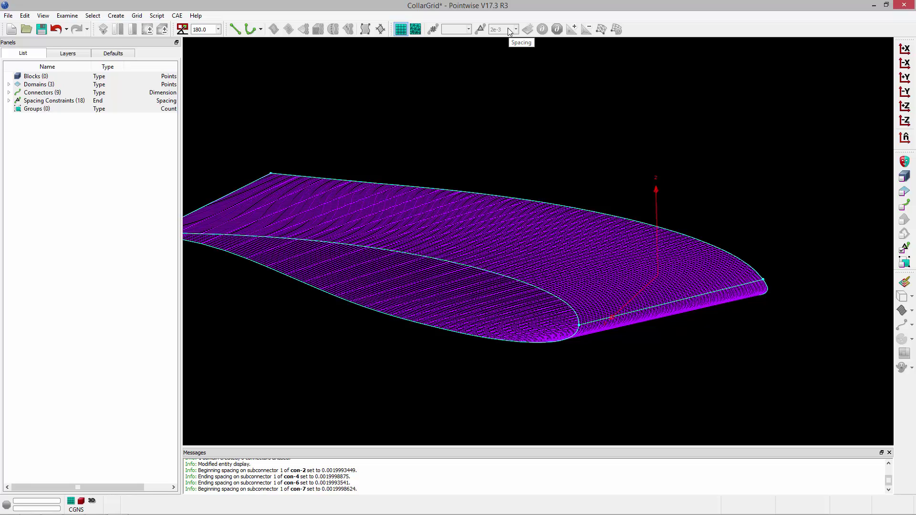
- Set the spacing to 1e-4 on the four airfoil connector ends at the trailing edge
scroll(640, 319, up, 2)
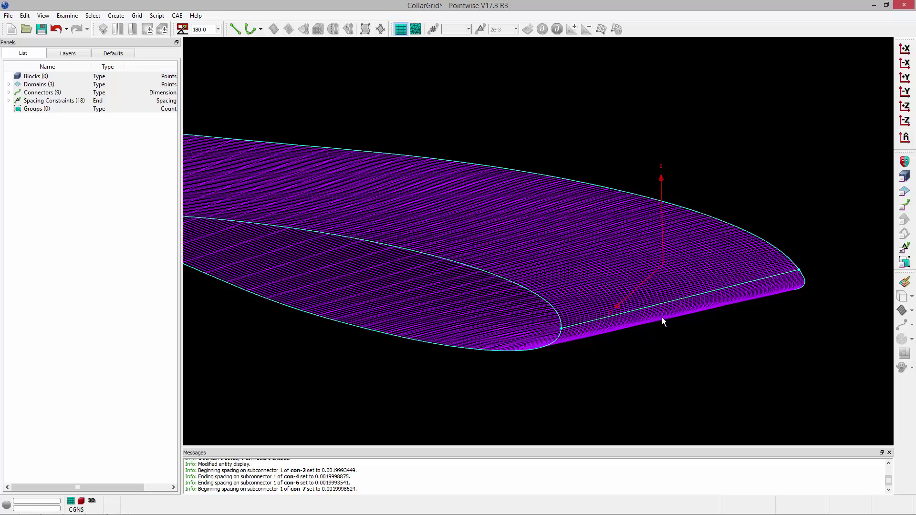
scroll(659, 319, down, 2)
right_drag(419, 268, 388, 156)
click(388, 156)
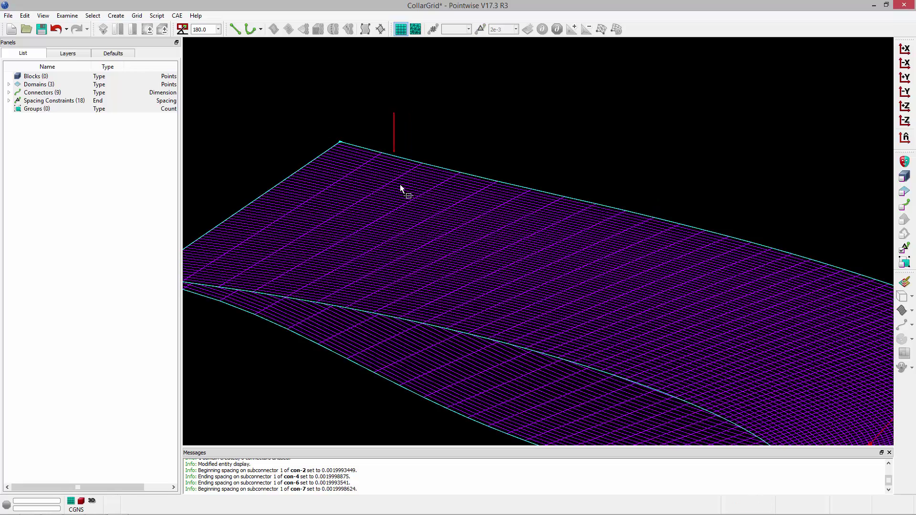
scroll(377, 257, down, 2)
drag(278, 252, 307, 377)
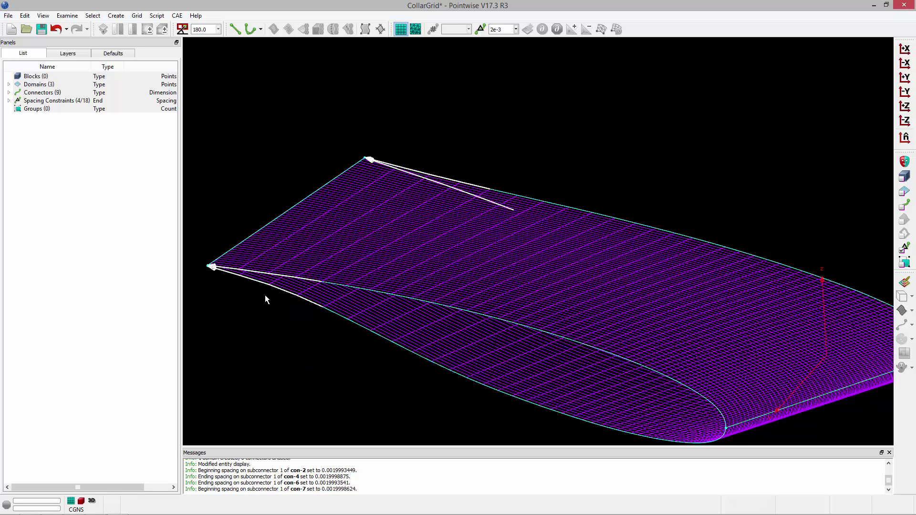
click(498, 29)
text(1e-4)
key(Return)
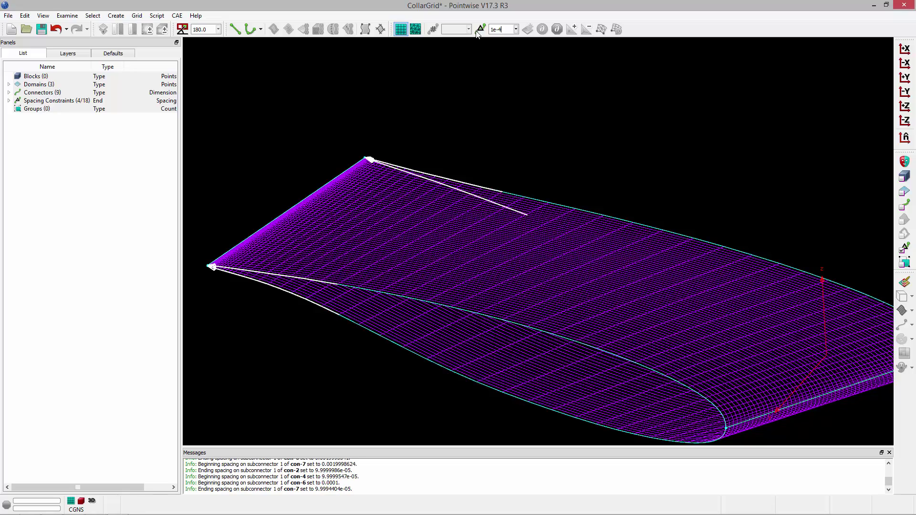
click(467, 118)
scroll(332, 233, down, 2)
scroll(367, 200, up, 8)
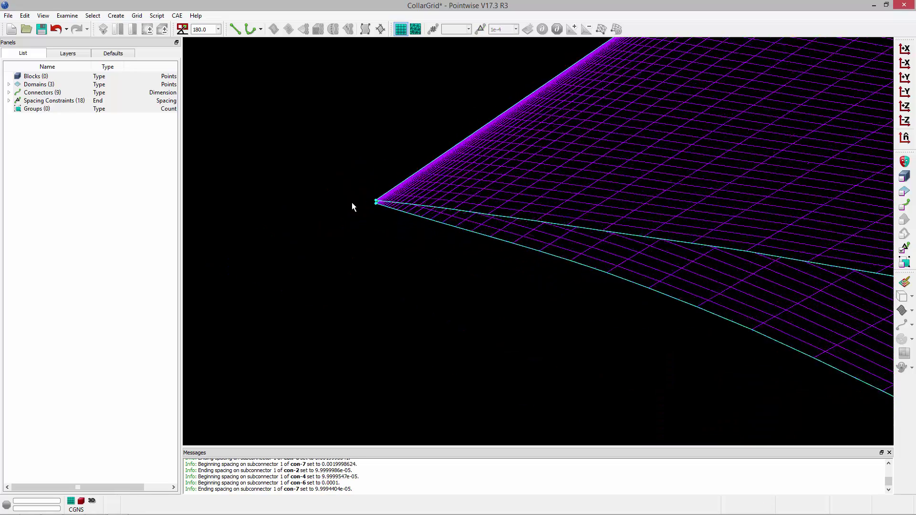
scroll(374, 215, up, 5)
mouse_move(348, 227)
right_down()
mouse_move(470, 126)
mouse_move(574, 180)
mouse_move(348, 333)
mouse_move(241, 263)
mouse_move(359, 232)
right_up()
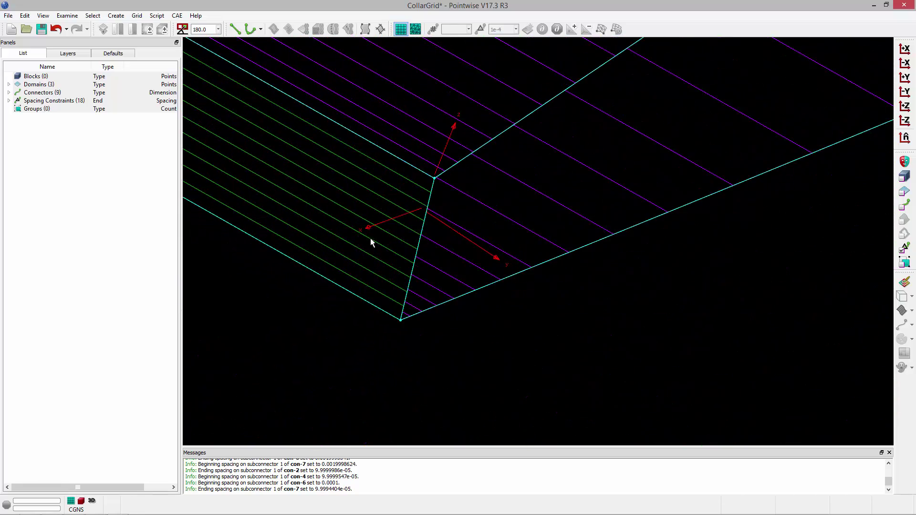
click(432, 187)
right_drag(471, 271, 431, 224)
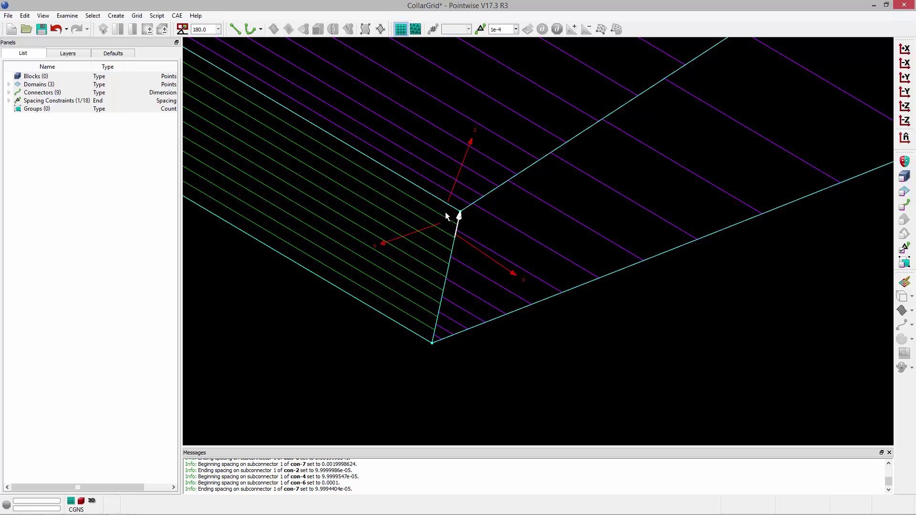
click(473, 201)
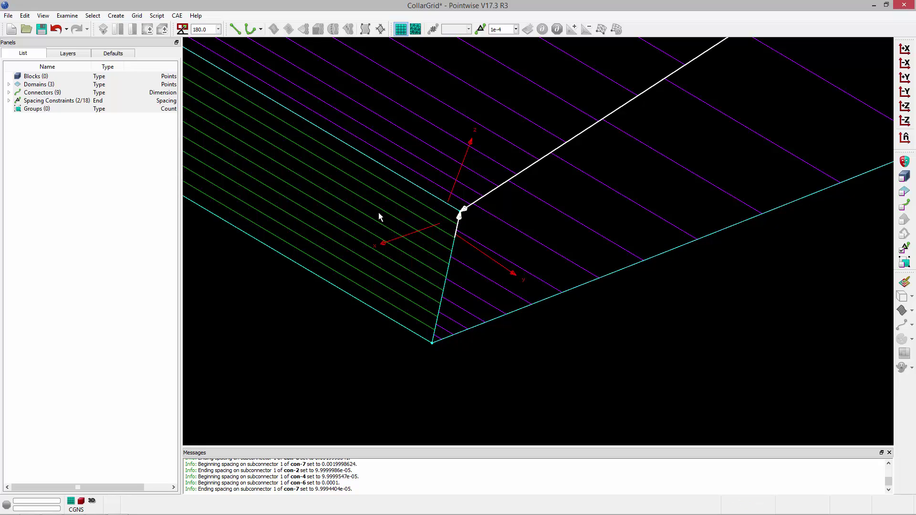
- Set the spacing to 5e-3 at the fuselage end of the three spanwise connectors at the leading and trailing edges
scroll(327, 328, down, 8)
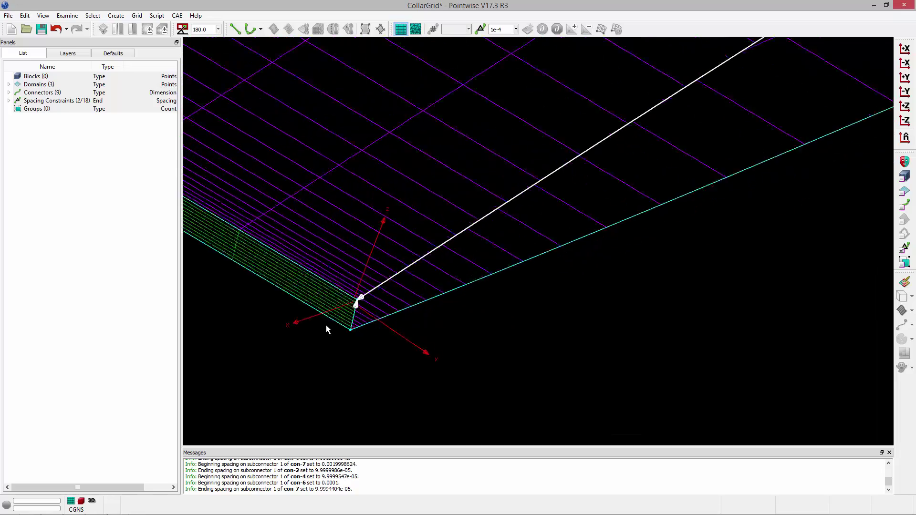
right_drag(415, 277, 466, 265)
scroll(612, 278, up, 3)
click(736, 290)
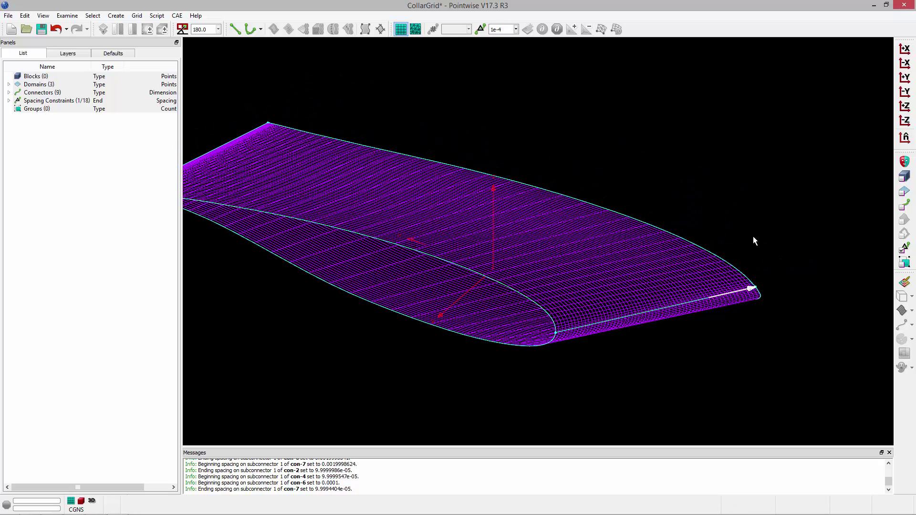
scroll(753, 237, down, 2)
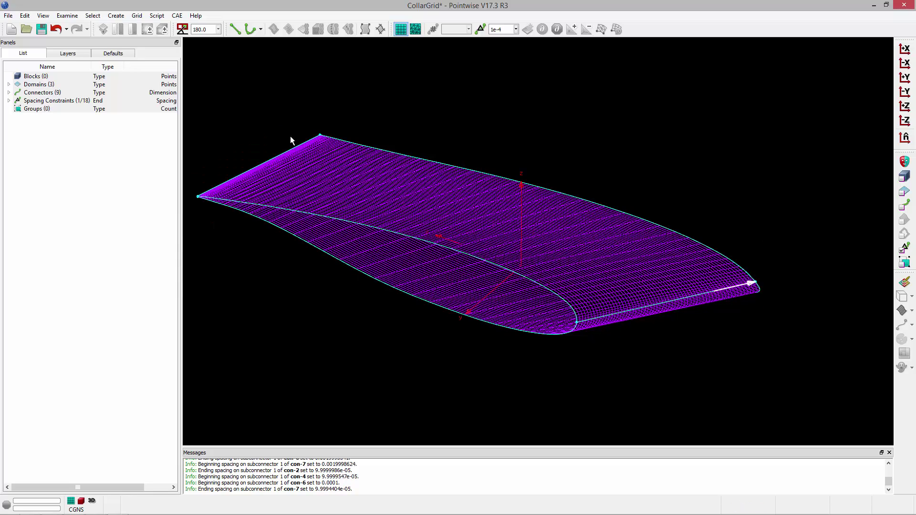
drag(306, 168, 306, 167)
scroll(301, 143, up, 4)
scroll(505, 164, down, 1)
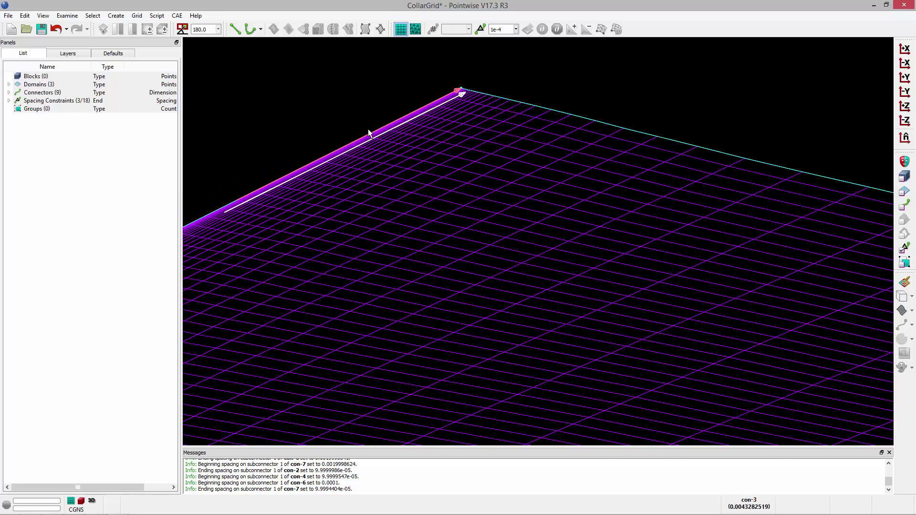
scroll(257, 131, down, 3)
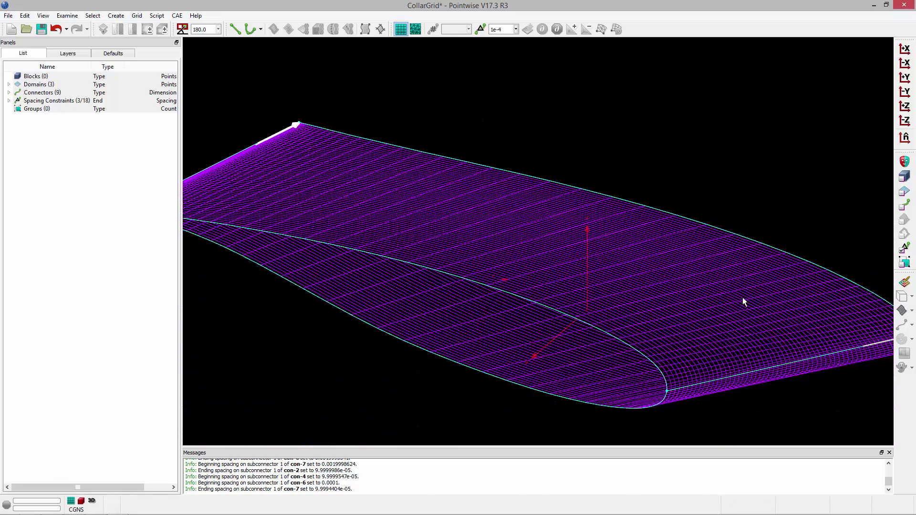
scroll(597, 253, down, 1)
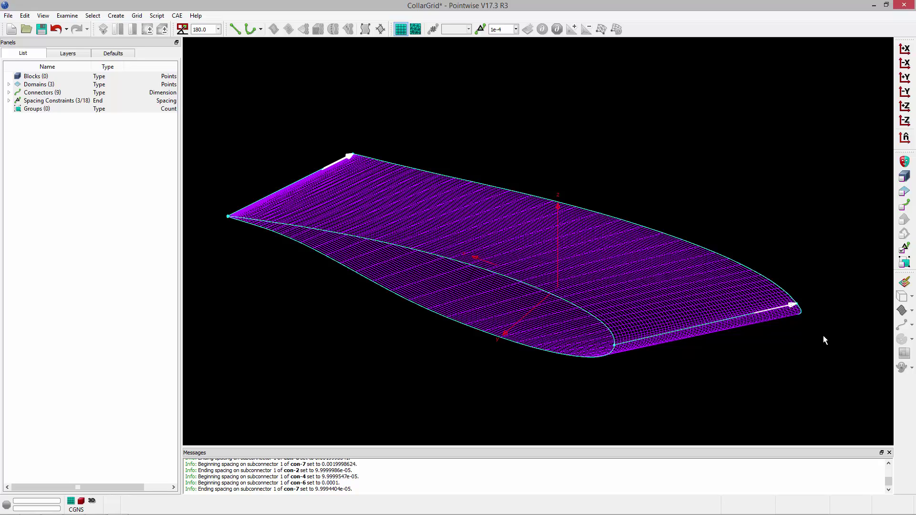
drag(507, 31, 483, 35)
text(5e-3)
key(Return)
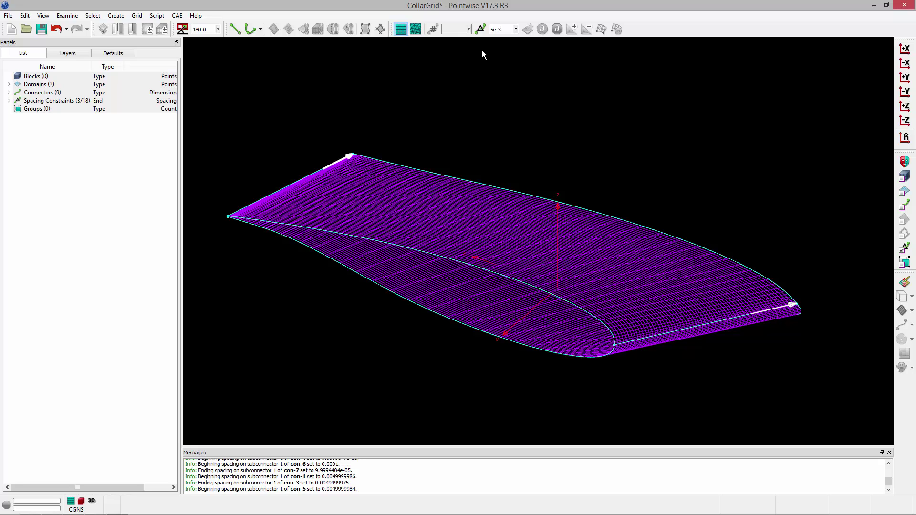
- Show the hidden database surfaces of the fuselage and wing
scroll(759, 291, up, 3)
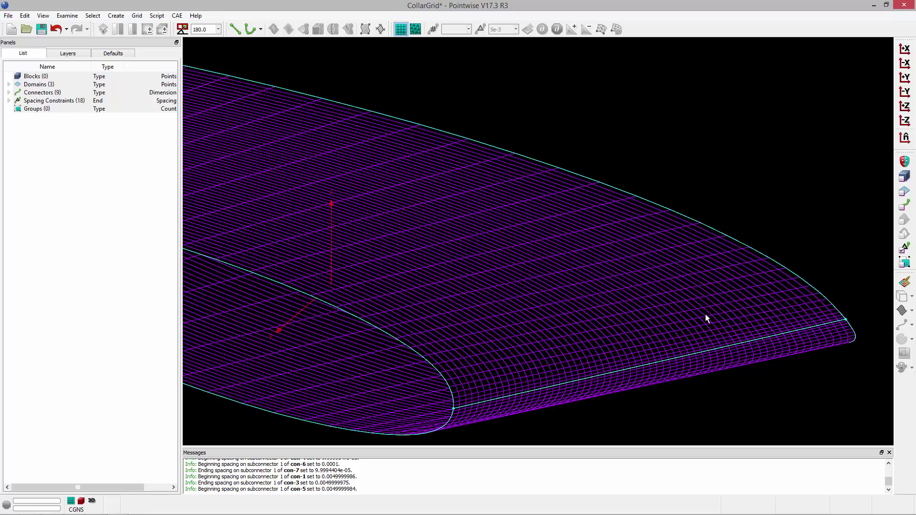
scroll(706, 317, down, 2)
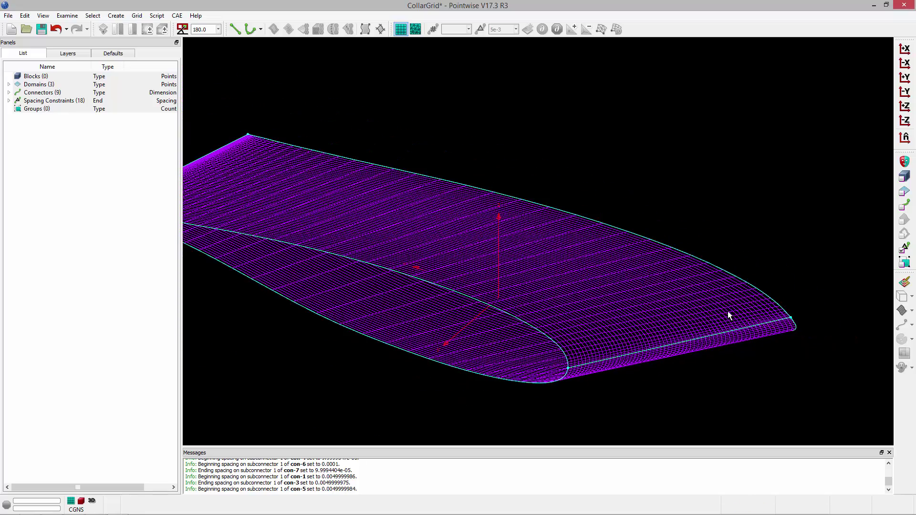
scroll(728, 311, down, 2)
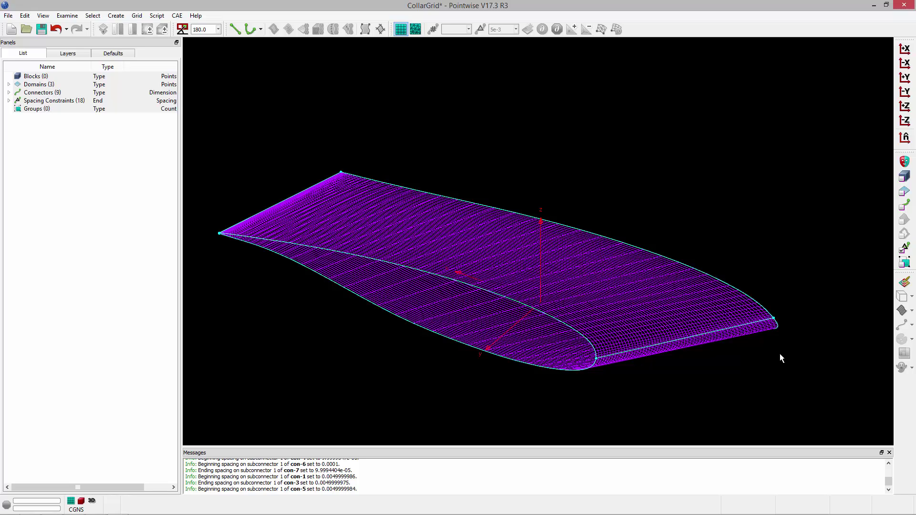
click(43, 15)
click(81, 180)
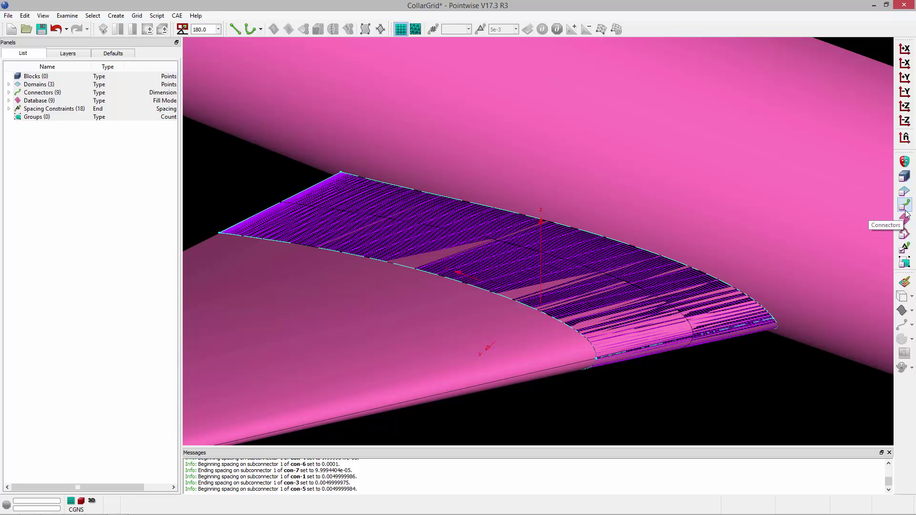
- Start a normal extrusion from the three connectors that form the closed airfoil loop at the wing-fuselage junction
click(583, 229)
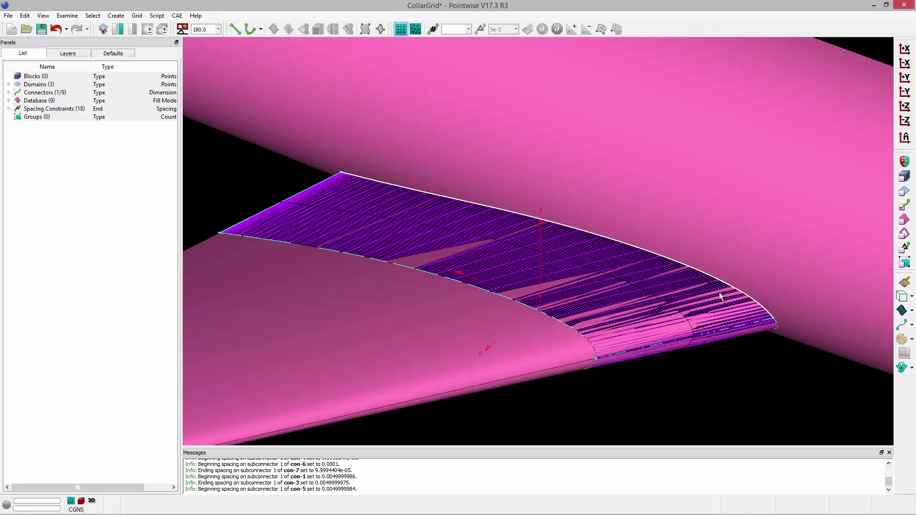
ctrl+click(768, 334)
scroll(337, 174, up, 5)
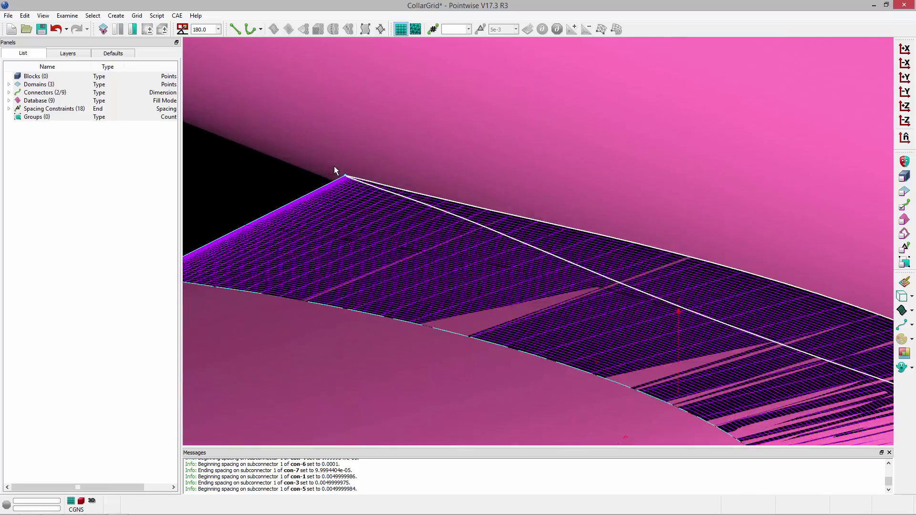
scroll(350, 186, up, 3)
ctrl+click(376, 209)
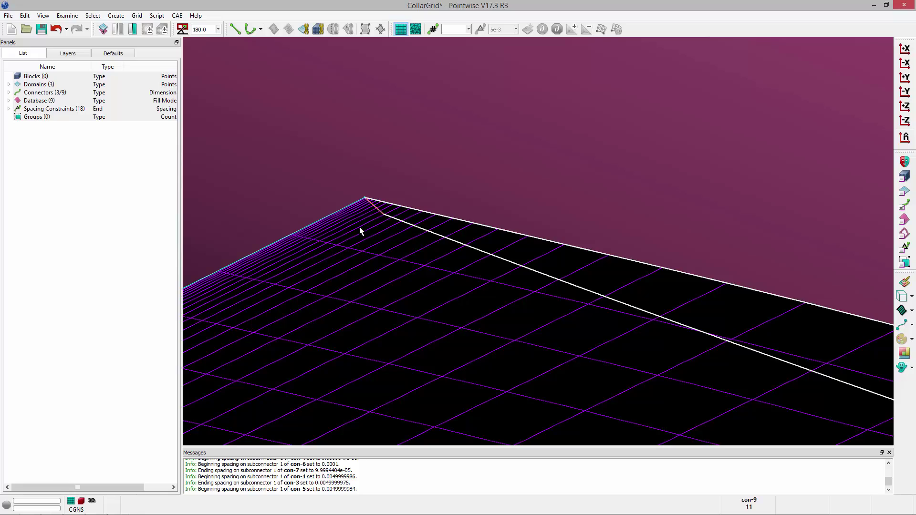
scroll(318, 214, down, 8)
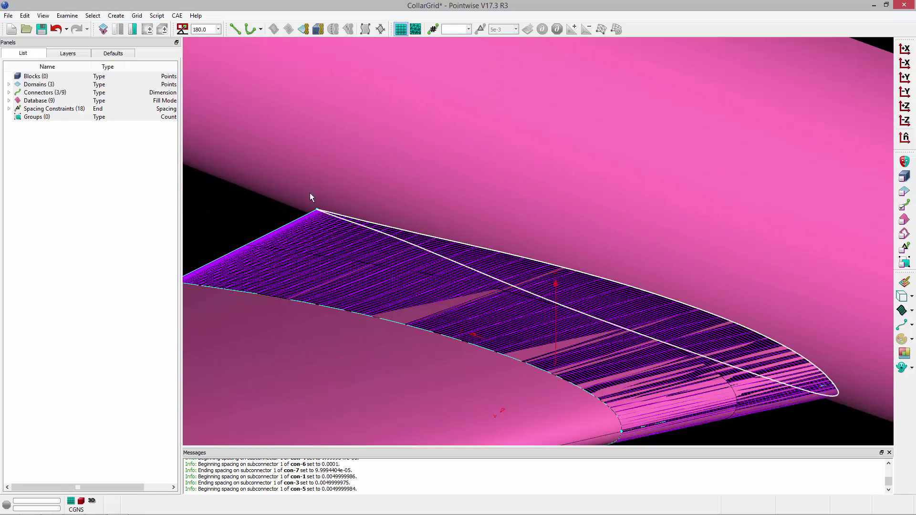
click(116, 16)
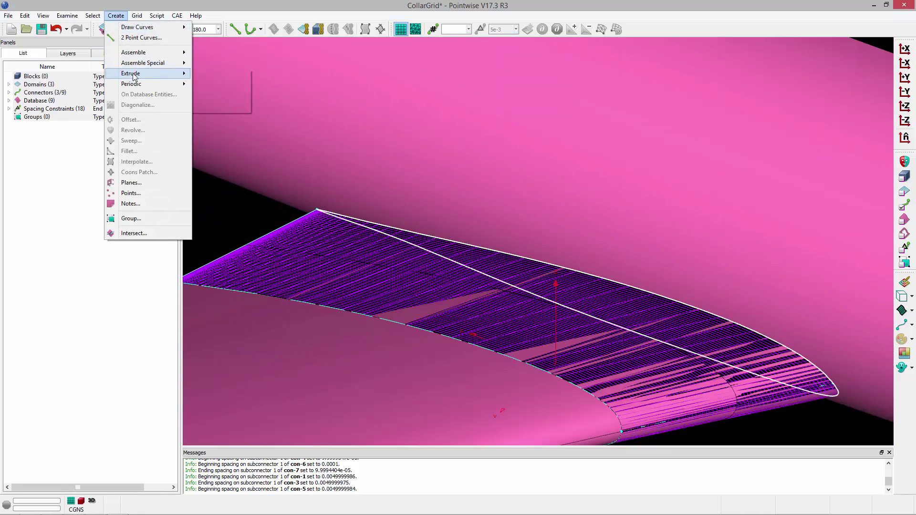
mouse_move(173, 74)
click(236, 76)
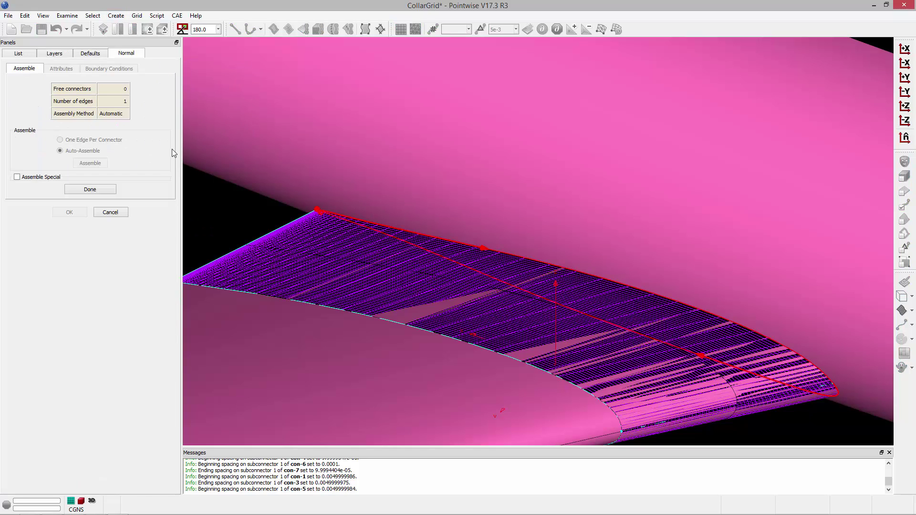
- Replace the auto-assembled edge using Assemble Special, adding the upper airfoil connector, the short trailing-edge connector and the lower airfoil connector in that order
click(17, 177)
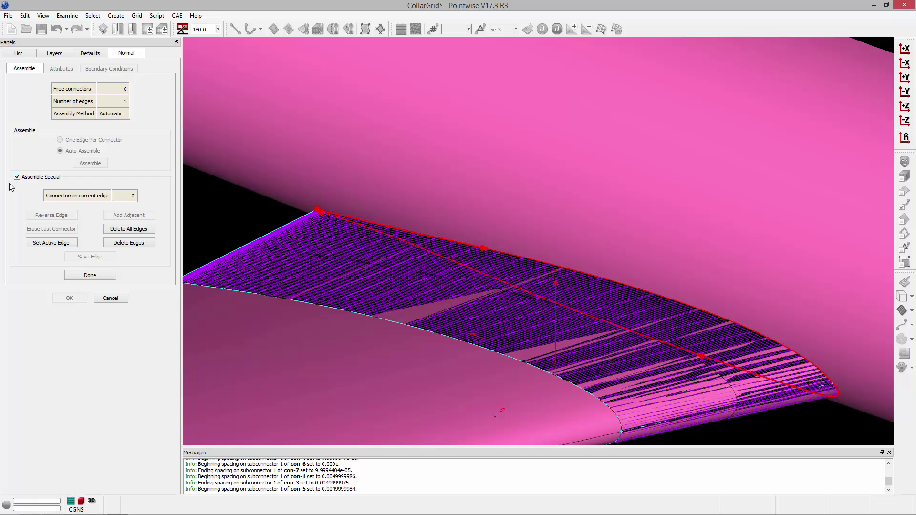
click(123, 229)
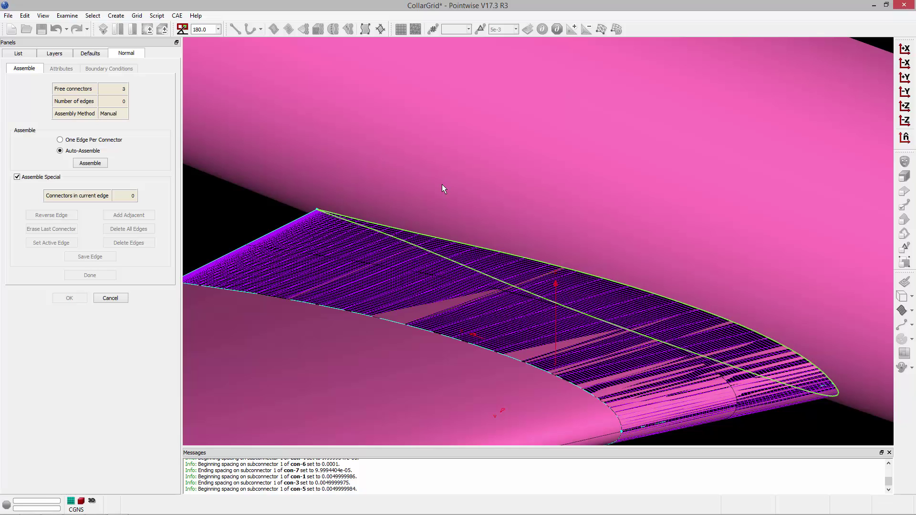
click(496, 250)
scroll(297, 210, up, 5)
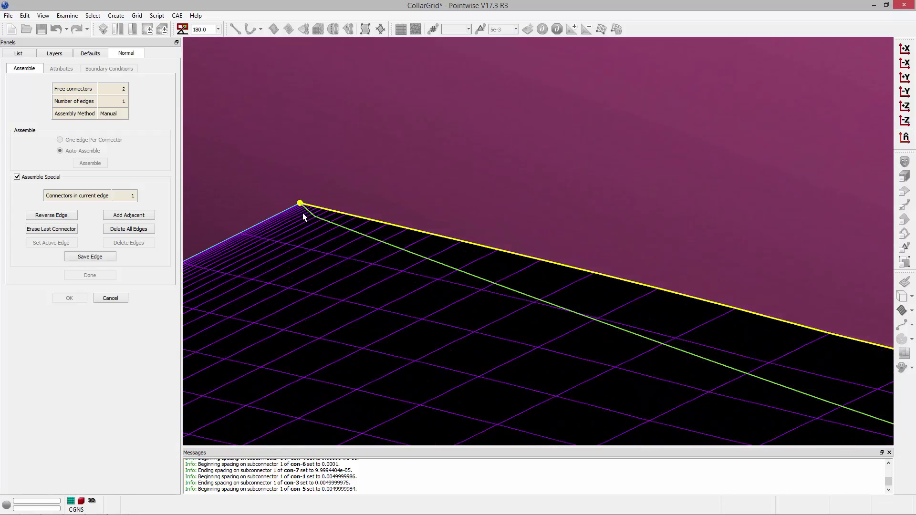
click(317, 212)
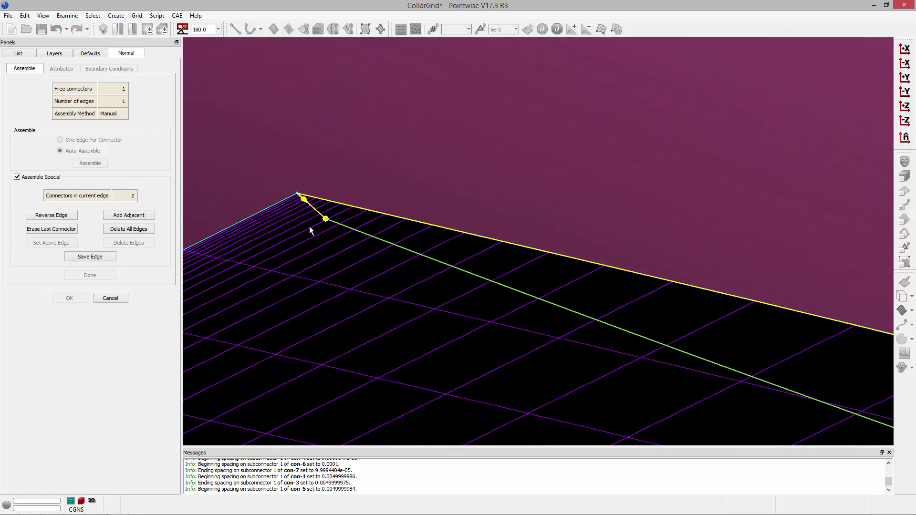
scroll(315, 228, down, 1)
click(344, 227)
scroll(220, 175, down, 4)
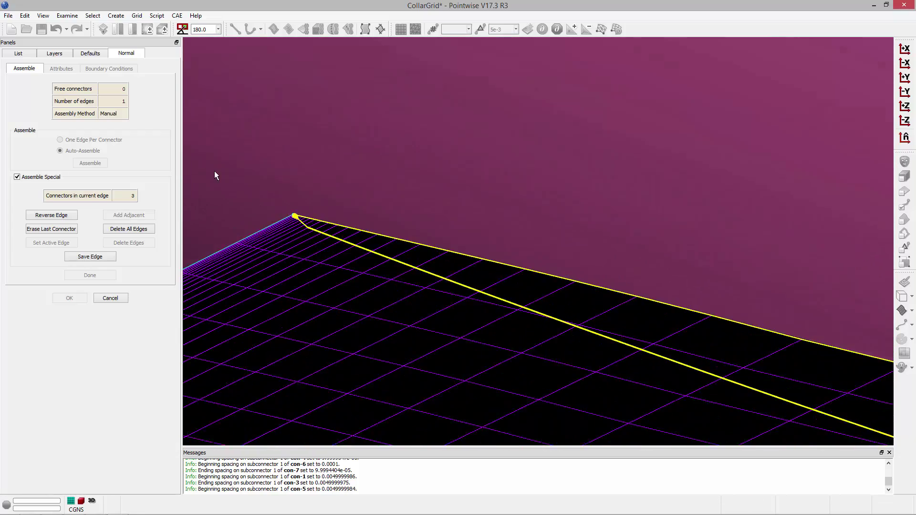
- Check the start point of the manual edge at the leading edge, save the edge and finish the assembly
scroll(218, 173, down, 3)
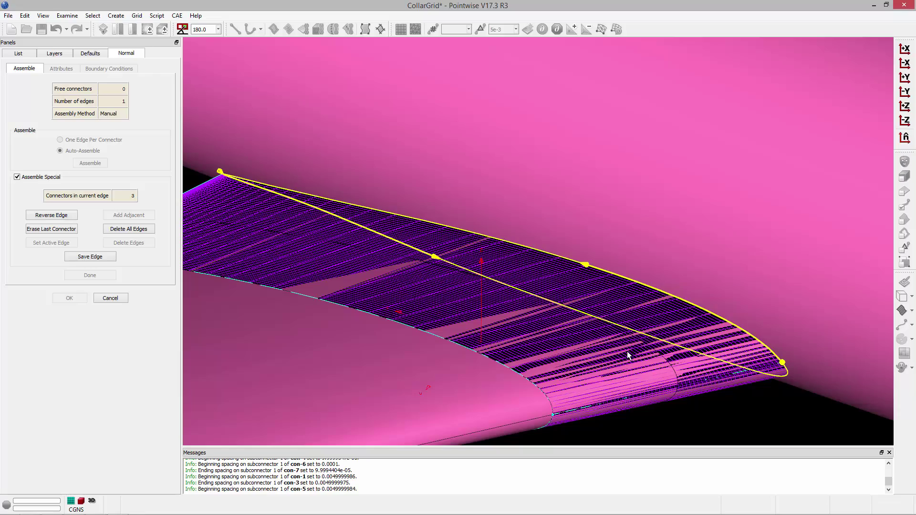
scroll(782, 366, up, 3)
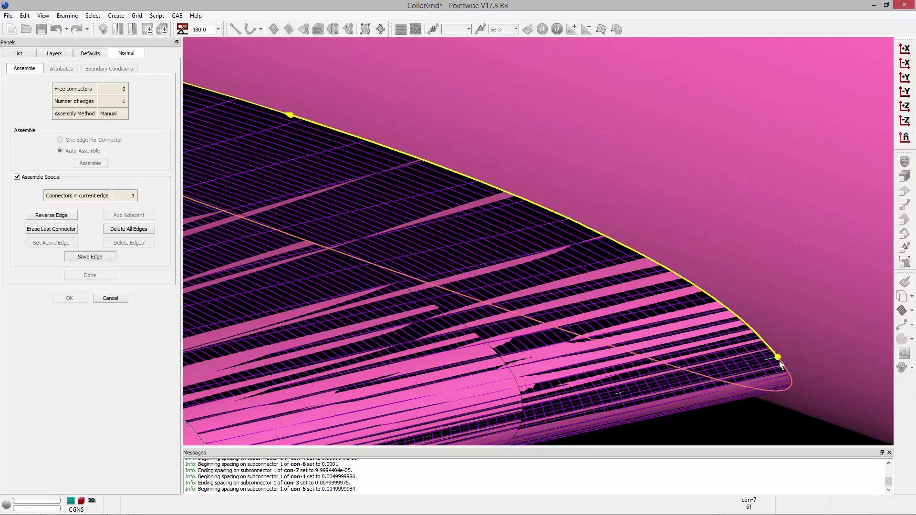
right_drag(778, 358, 738, 358)
scroll(768, 357, down, 3)
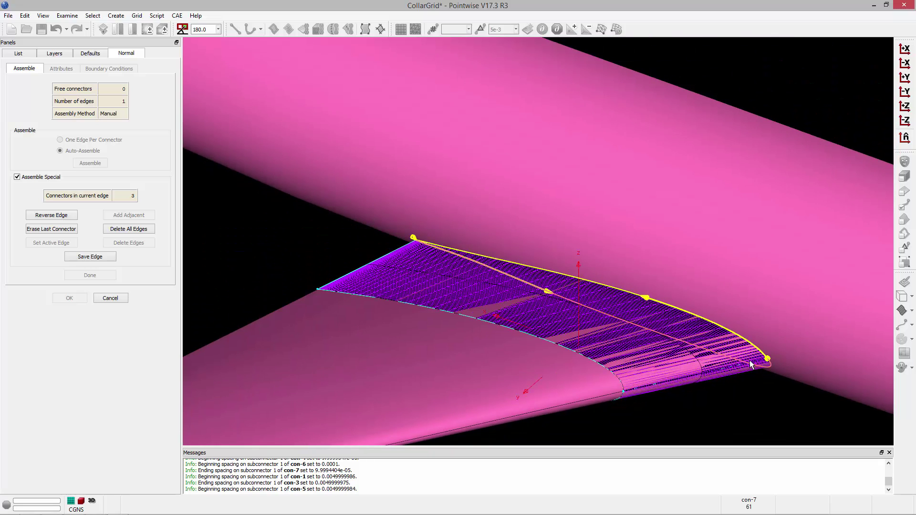
scroll(400, 286, down, 1)
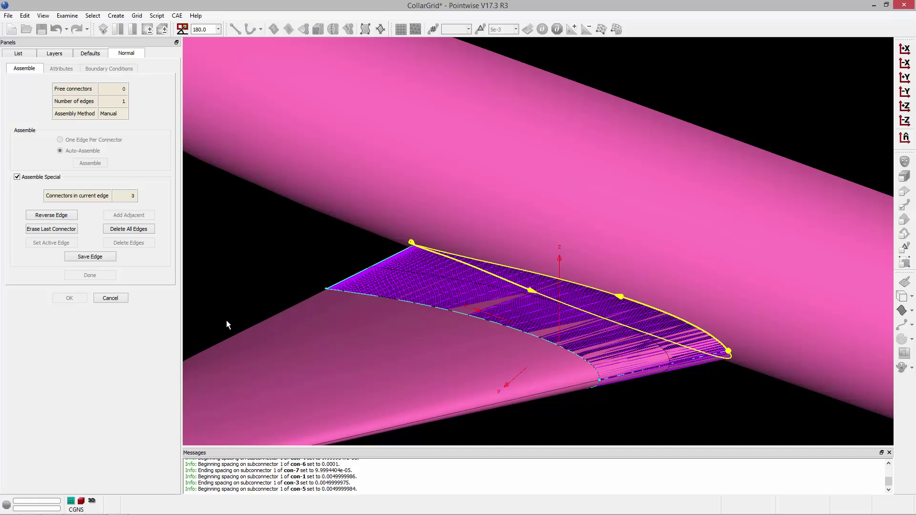
click(94, 258)
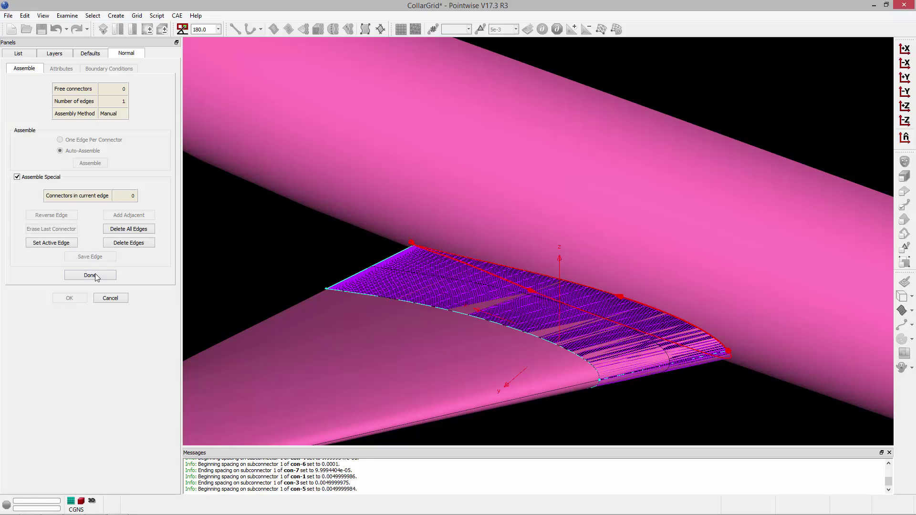
click(96, 277)
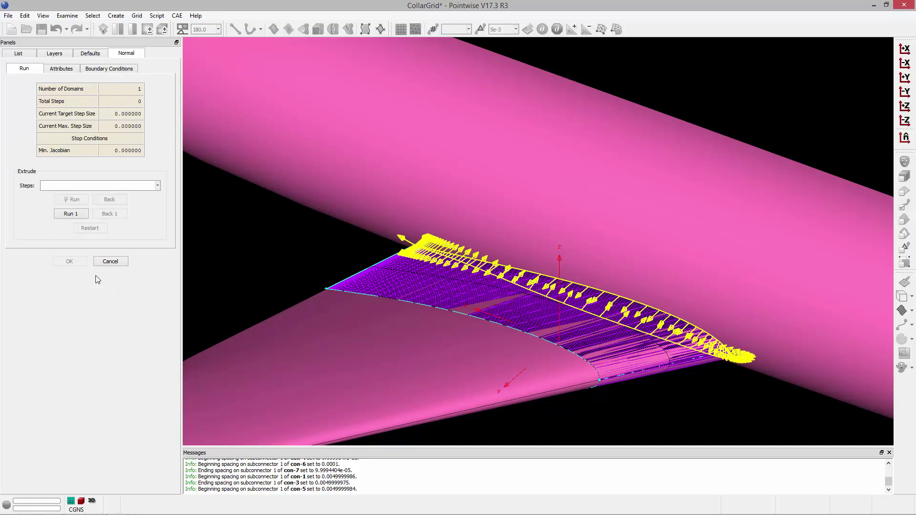
- Reorient the extrusion vectors to the -Y view plane and flip them so they point outward from the junction airfoil
click(66, 70)
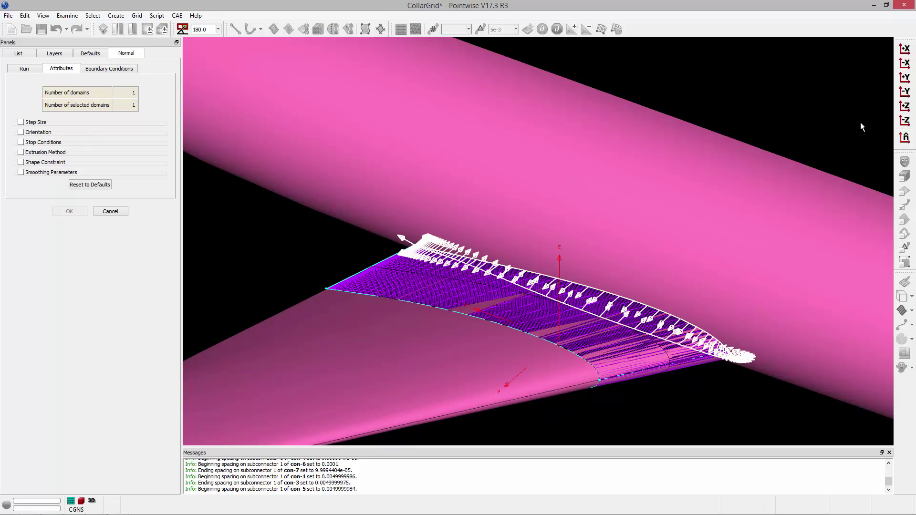
click(905, 95)
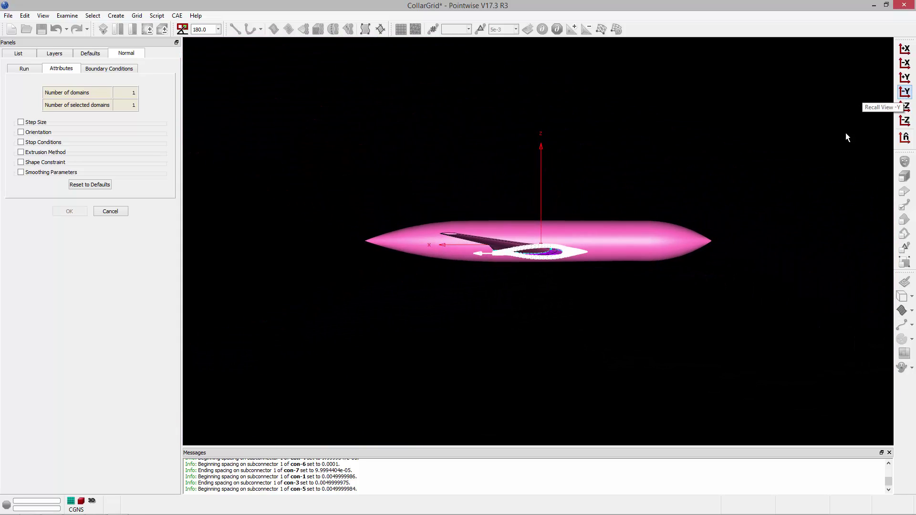
scroll(575, 256, up, 3)
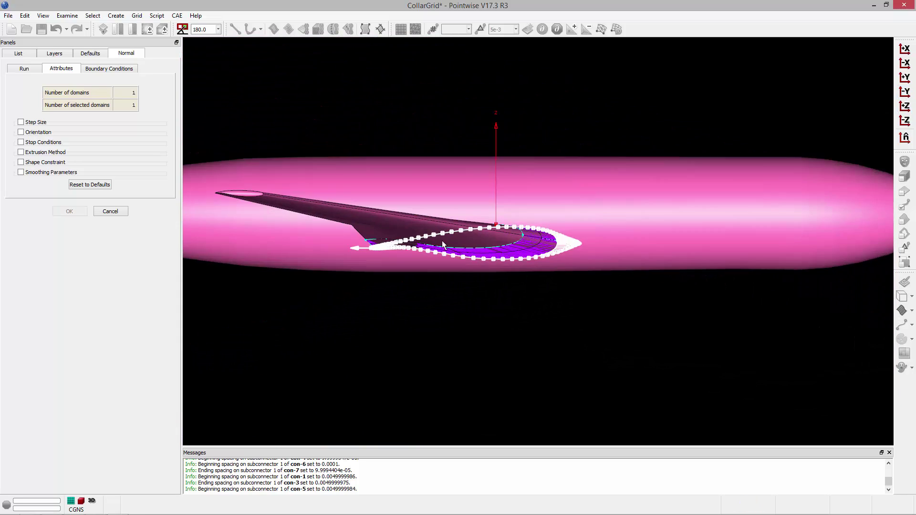
click(29, 133)
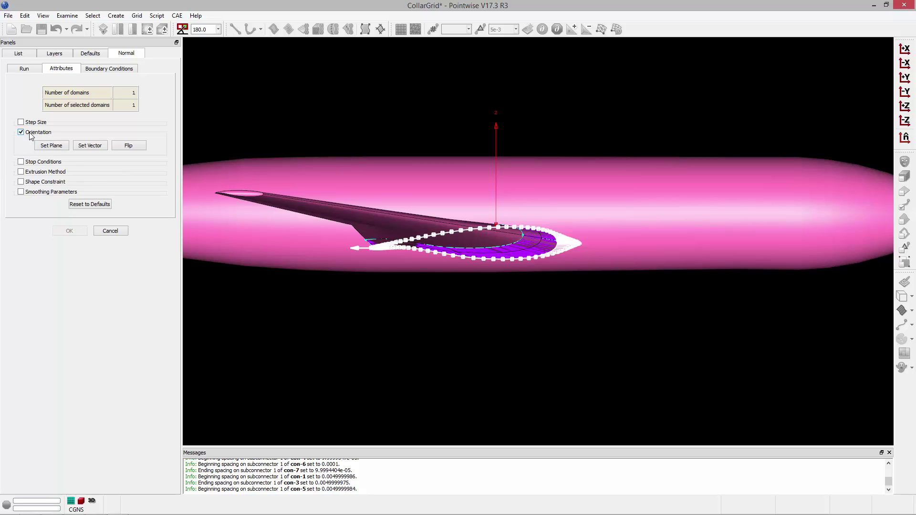
click(51, 147)
scroll(539, 276, down, 2)
scroll(537, 278, up, 3)
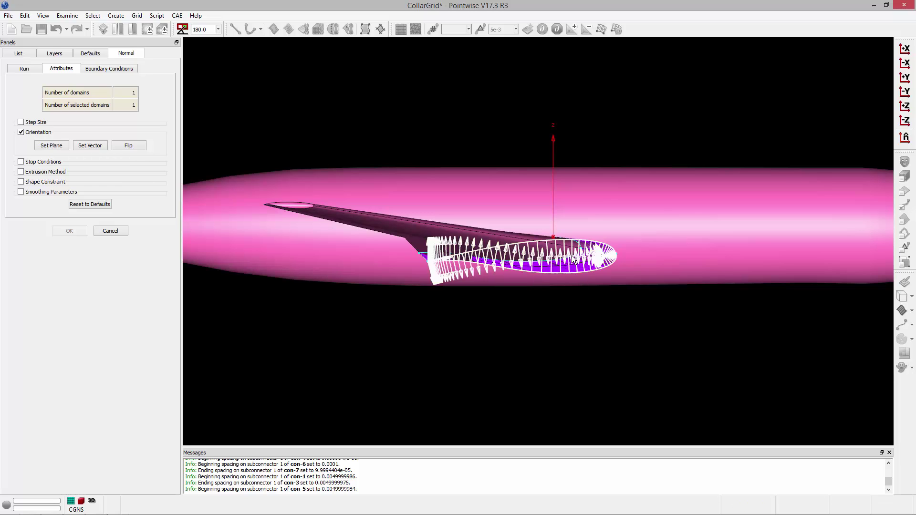
click(128, 146)
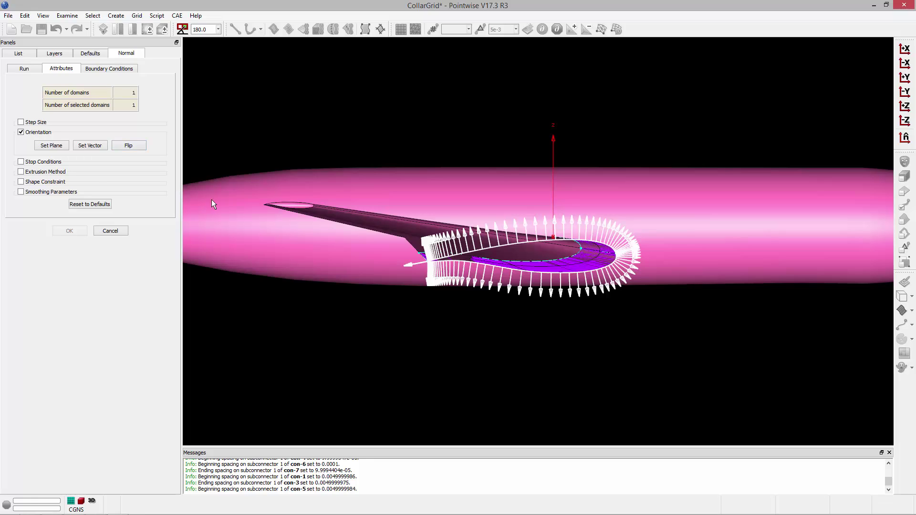
click(21, 132)
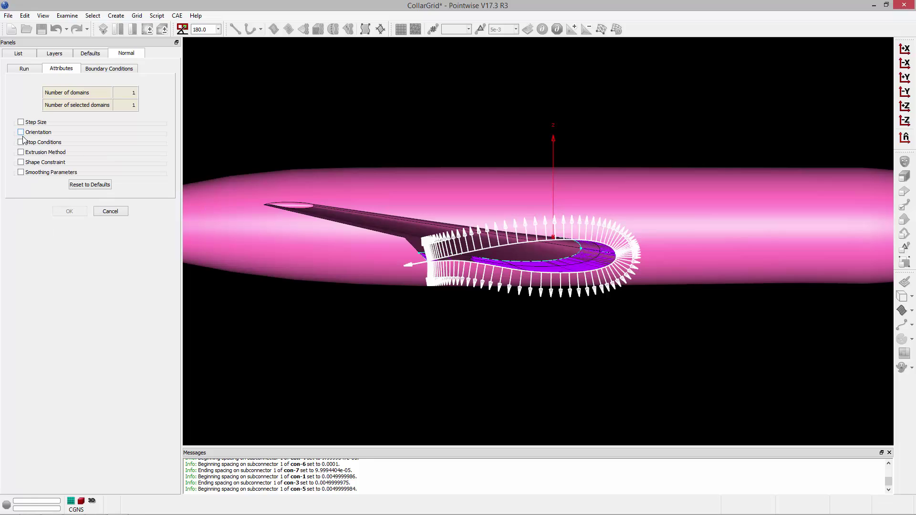
- Apply a Database Constrained shape to the extruded domain, using the fuselage surface as the constraint
click(21, 162)
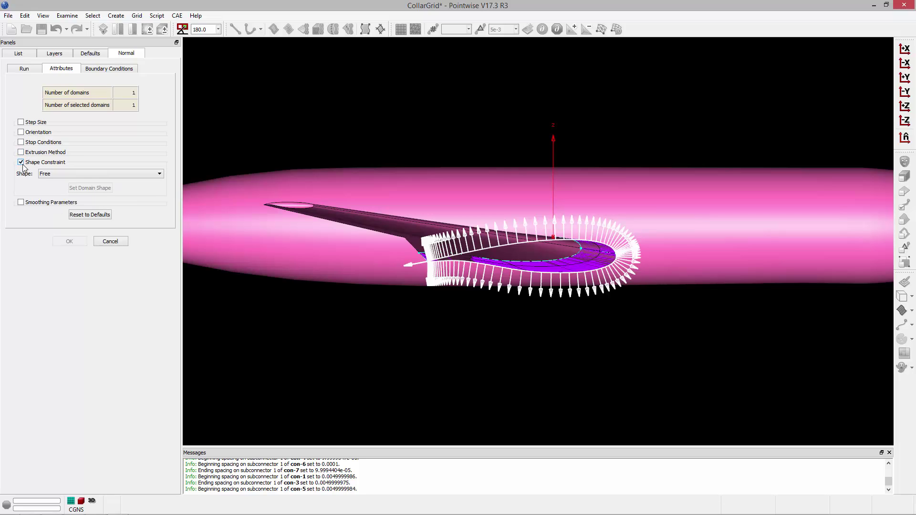
click(45, 175)
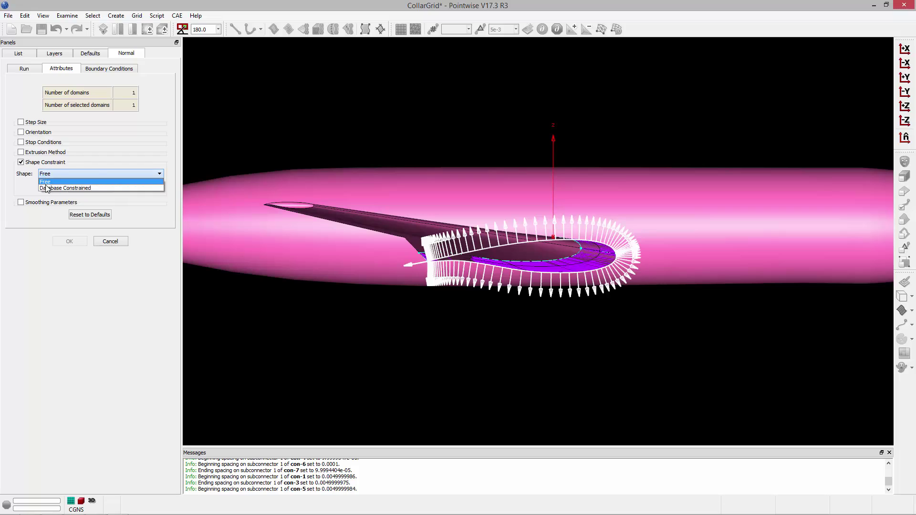
click(48, 186)
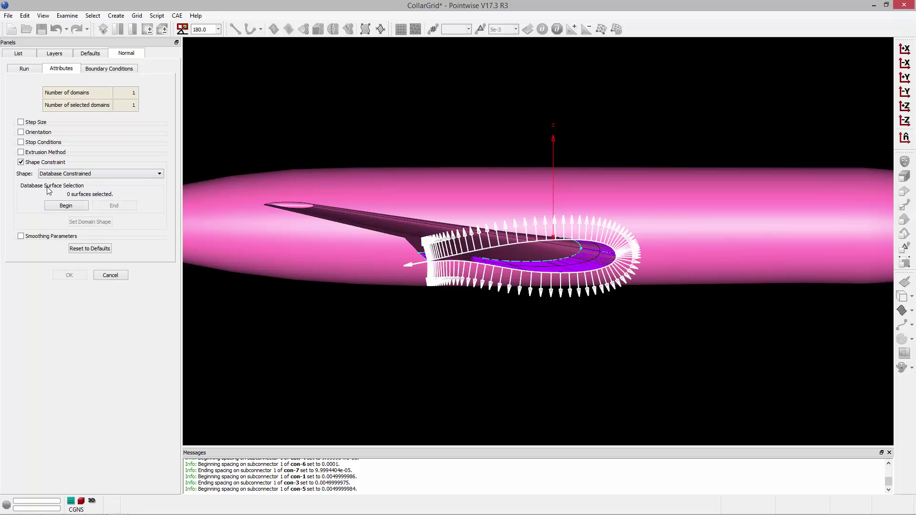
click(66, 206)
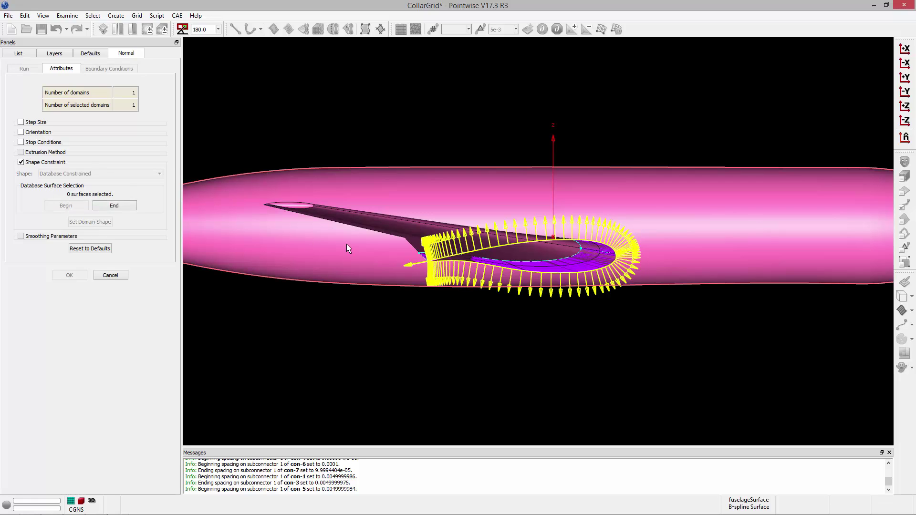
click(710, 207)
click(116, 205)
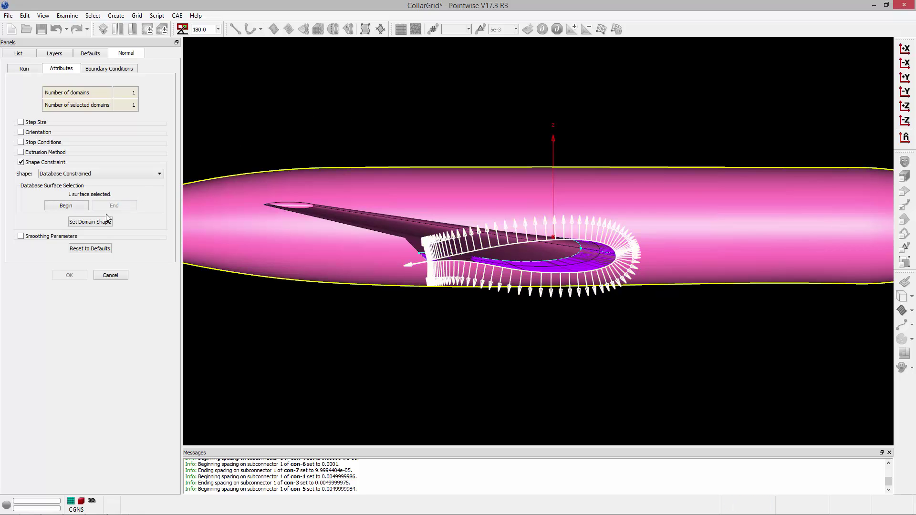
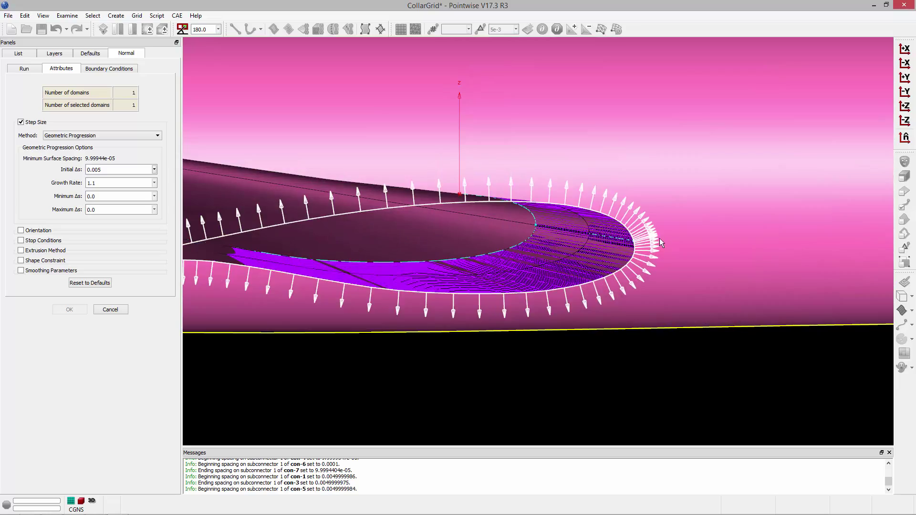
- Set the extrusion's growth rate to 1.05 and its volume smoothing parameter to 0.4
right_drag(609, 239, 640, 228)
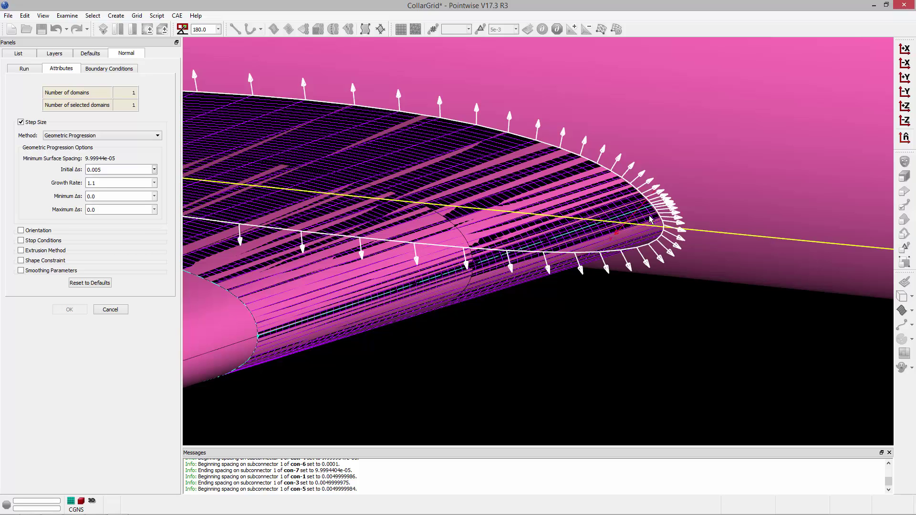
right_drag(484, 134, 691, 219)
drag(98, 181, 87, 183)
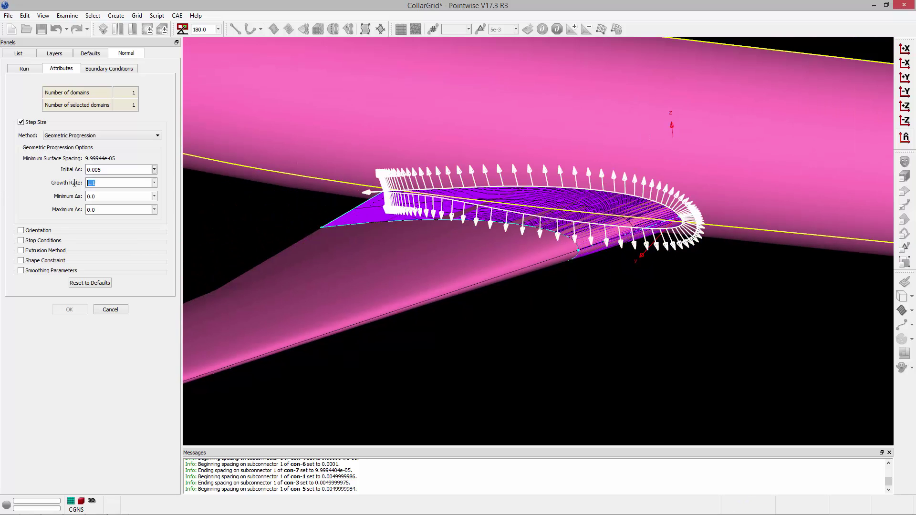
text(1.05)
click(21, 271)
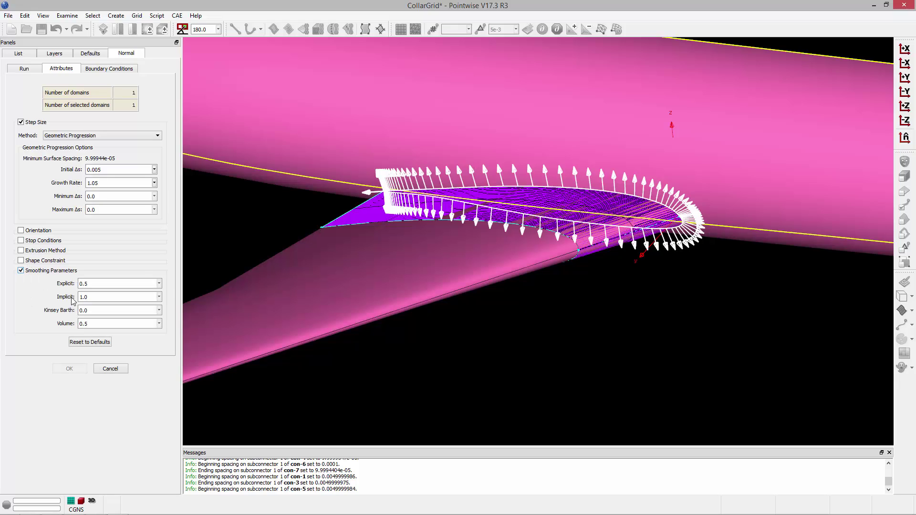
drag(89, 323, 39, 323)
text(0.4)
- Run the domain extrusion for 20 steps over the fuselage and accept the result
click(23, 69)
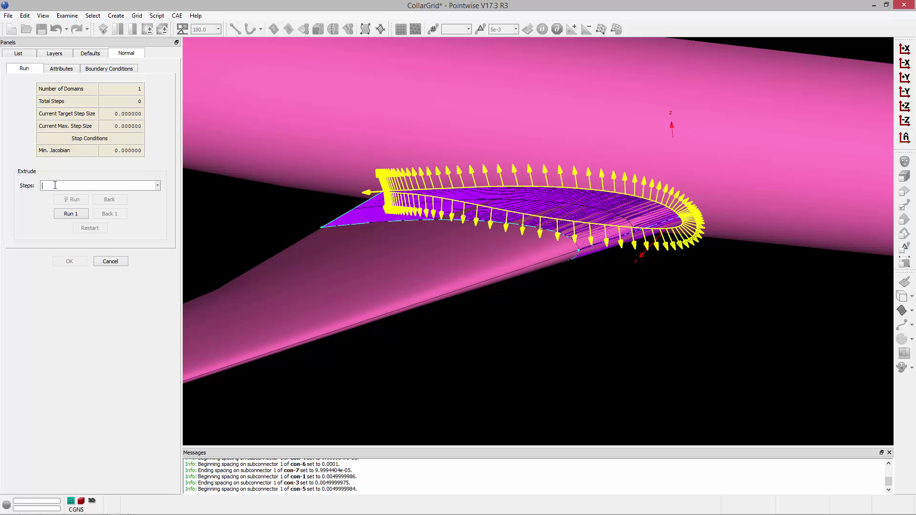
text(20)
click(77, 200)
right_drag(421, 210, 529, 365)
key(Return)
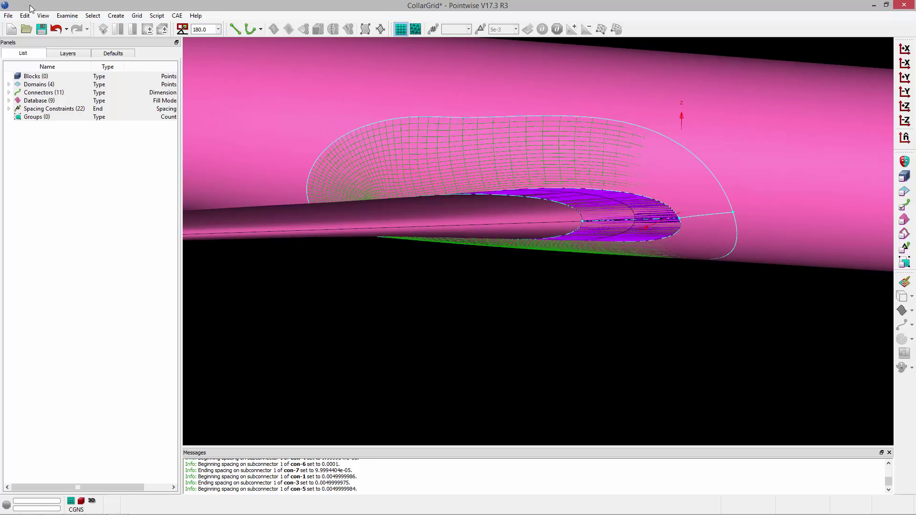
- Hide the database surfaces and change the fill display style of all domains
click(43, 16)
click(84, 176)
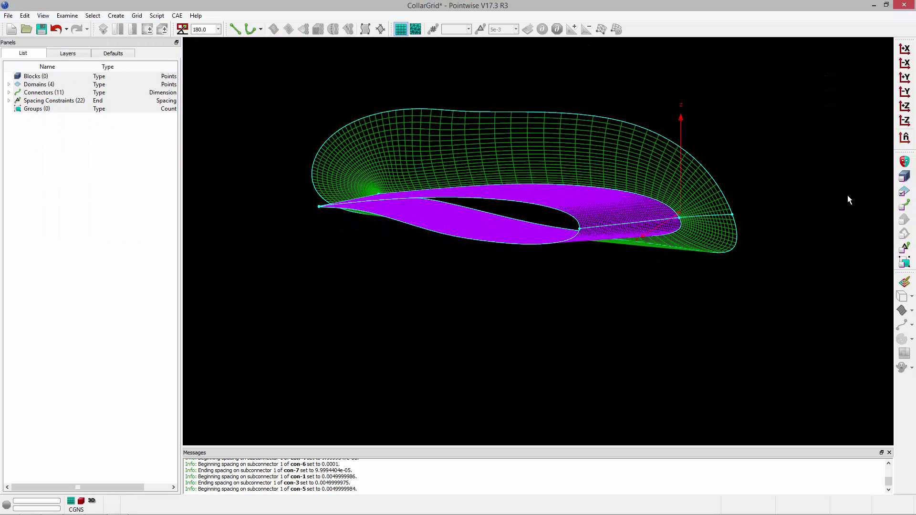
key(ctrl+a)
click(902, 296)
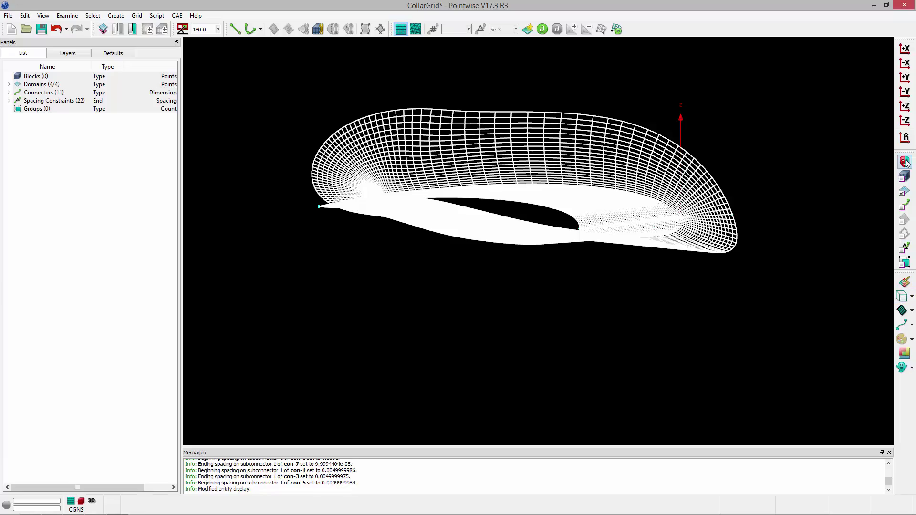
click(731, 193)
- Inspect the cell spacing of the wing and fuselage domains on both sides of the junction connector
scroll(668, 192, up, 5)
scroll(574, 249, up, 10)
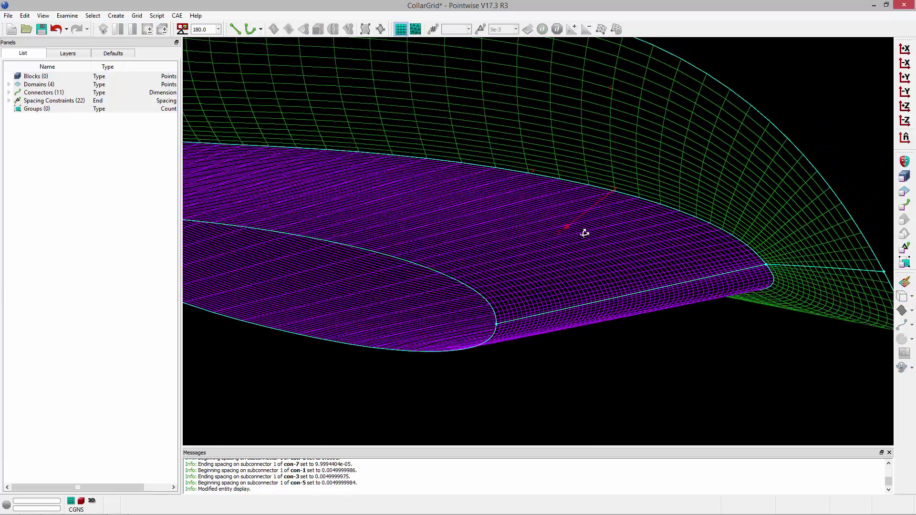
mouse_move(570, 191)
right_down()
mouse_move(591, 129)
mouse_move(572, 178)
mouse_move(565, 174)
mouse_move(562, 205)
mouse_move(562, 189)
right_up()
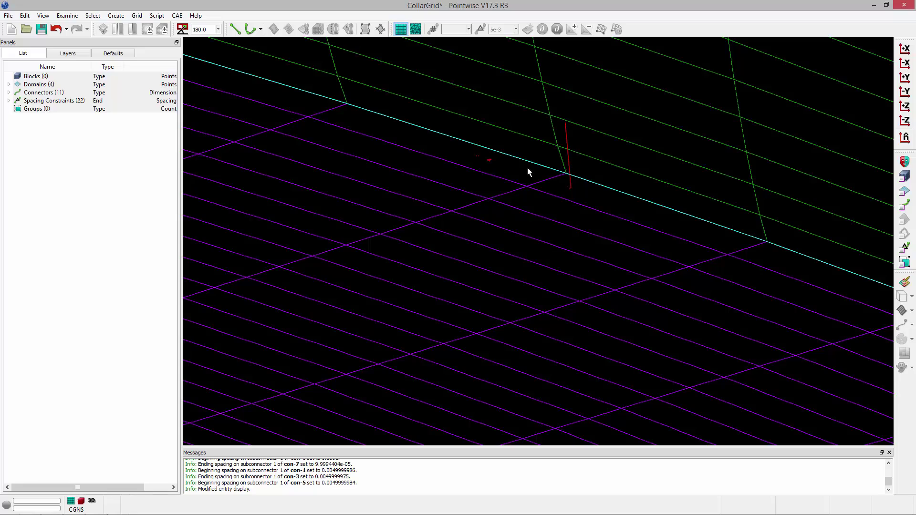
scroll(563, 173, down, 5)
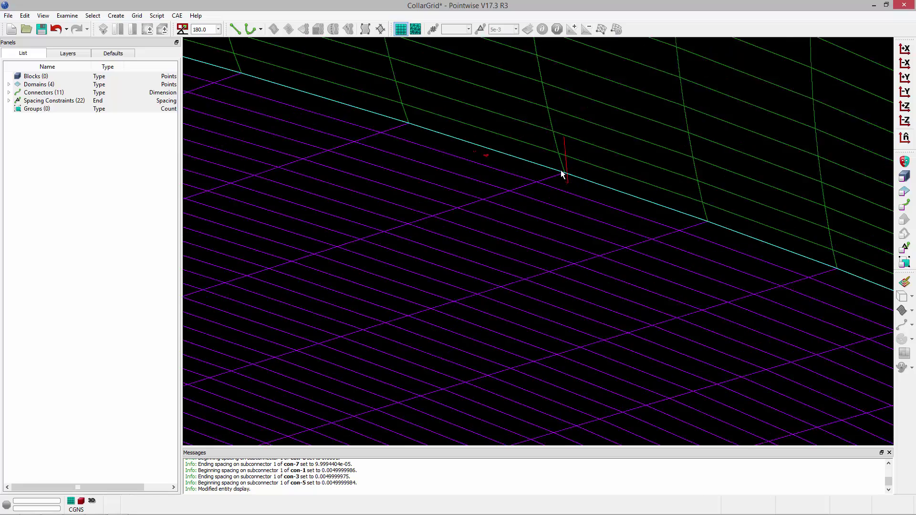
scroll(667, 265, down, 3)
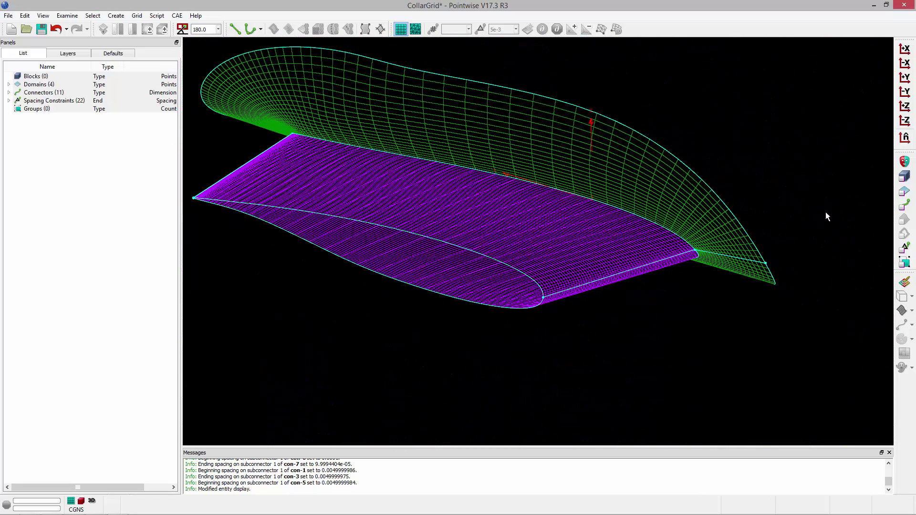
- Examine the Area Ratio across all four domains of the wing and fuselage grid
key(ctrl+a)
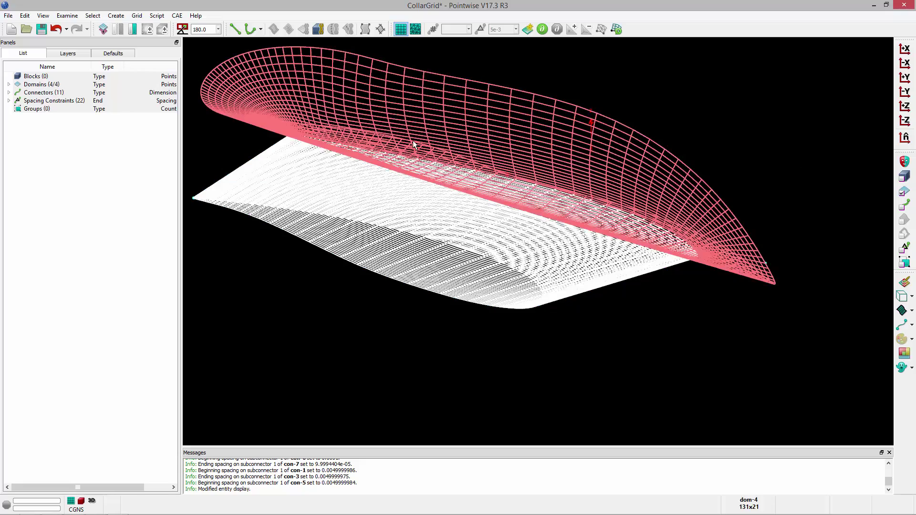
click(67, 15)
click(90, 152)
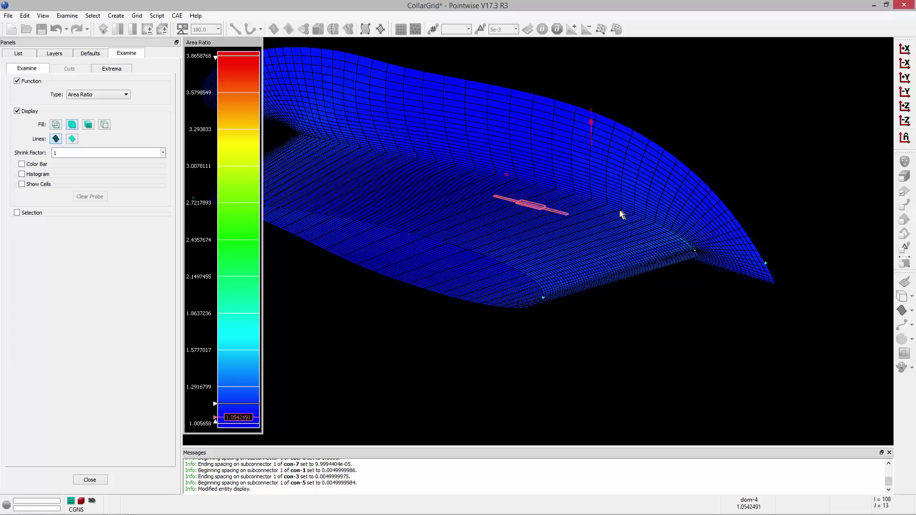
scroll(746, 301, down, 2)
right_drag(623, 174, 406, 168)
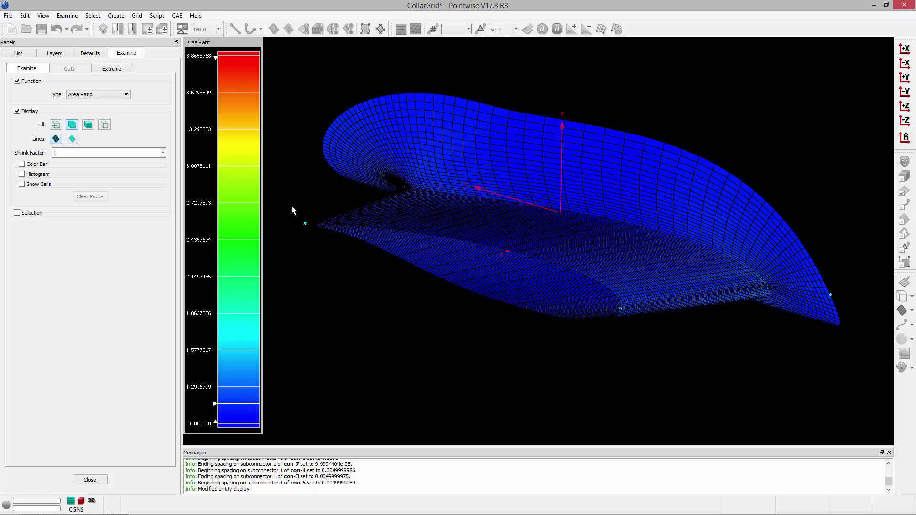
click(90, 480)
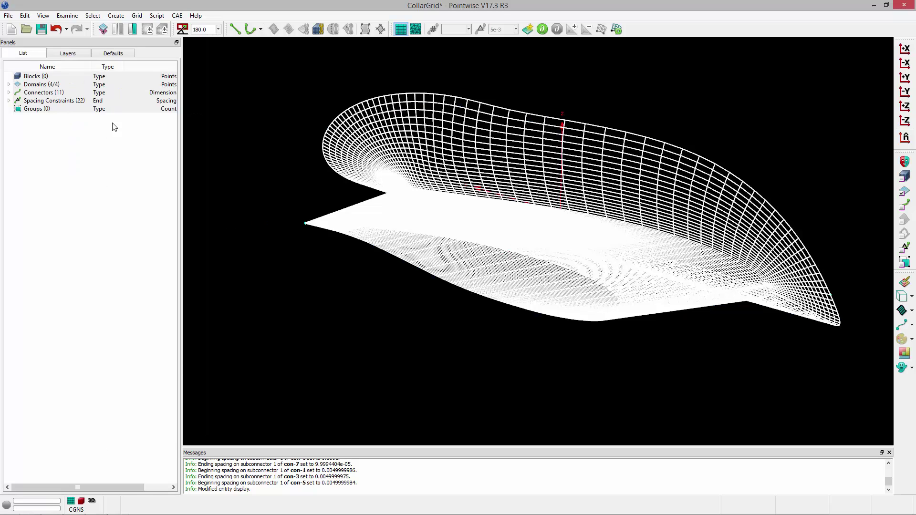
- Examine the Maximum Included Angle of the same four domains
click(68, 15)
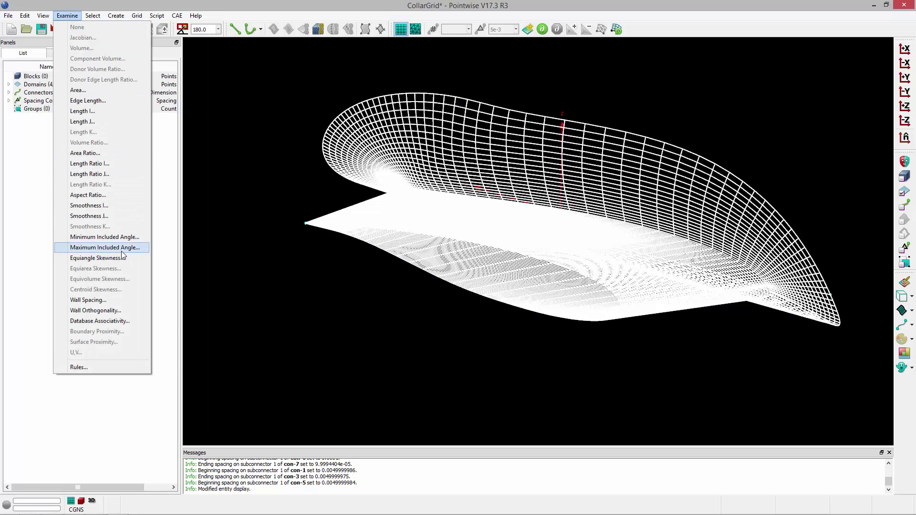
click(95, 242)
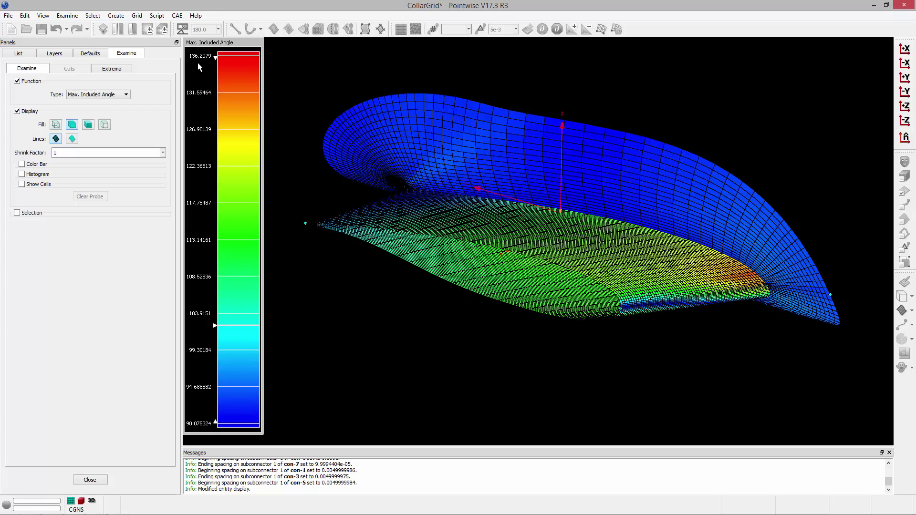
click(98, 480)
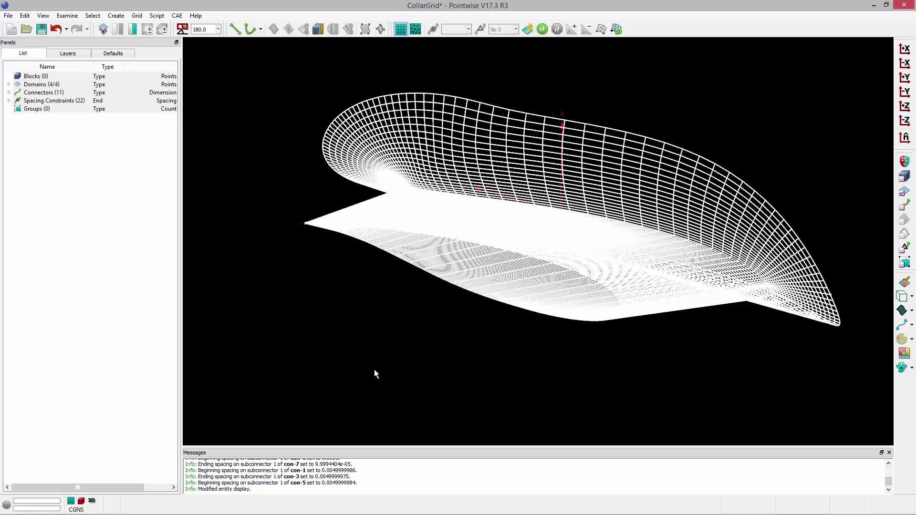
- Begin a normal extrusion from all four domains and delete all automatically assembled faces in special assembly mode
right_drag(449, 277, 558, 284)
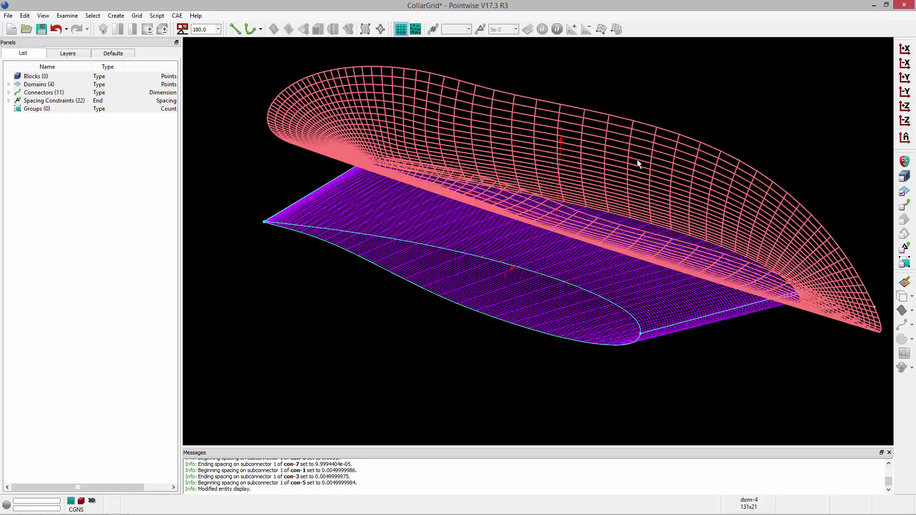
right_drag(591, 176, 696, 73)
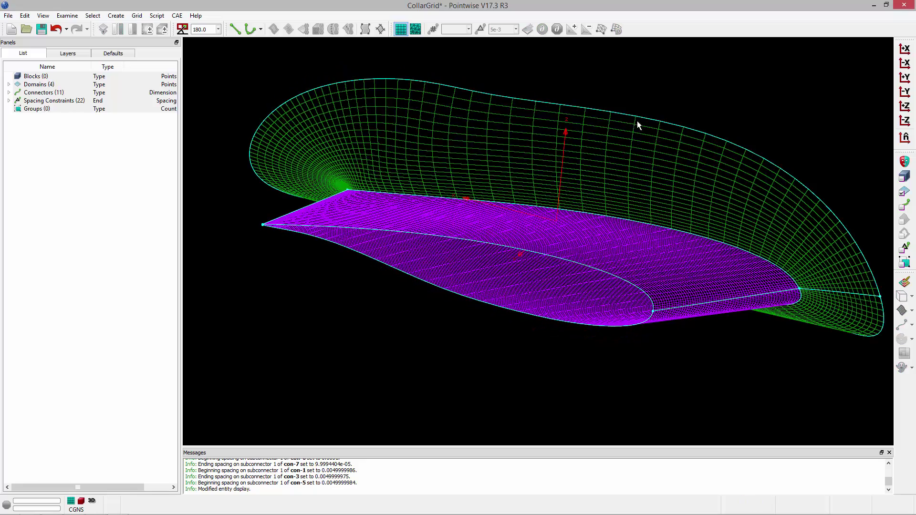
right_drag(619, 153, 619, 159)
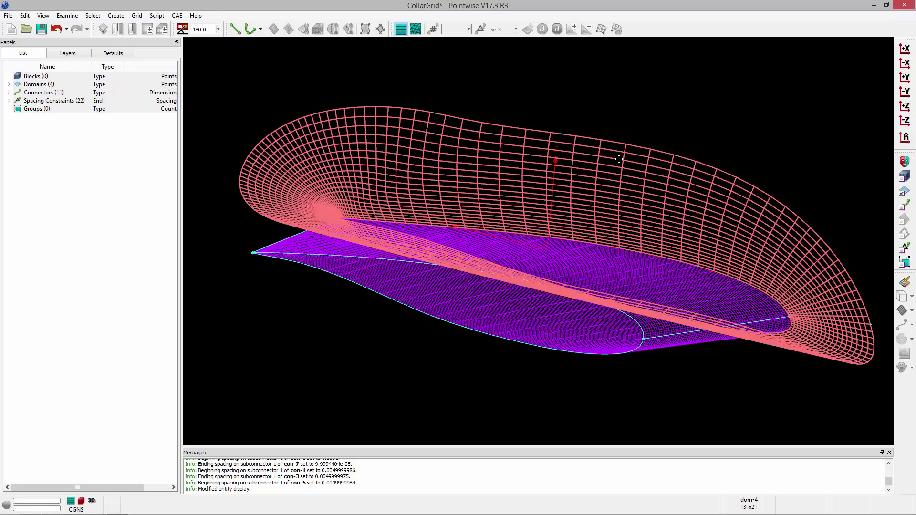
key(ctrl+a)
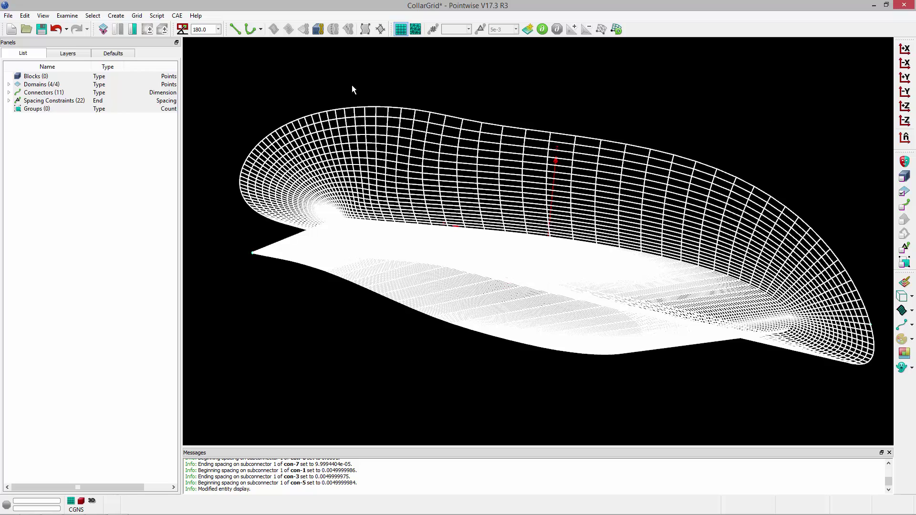
click(115, 15)
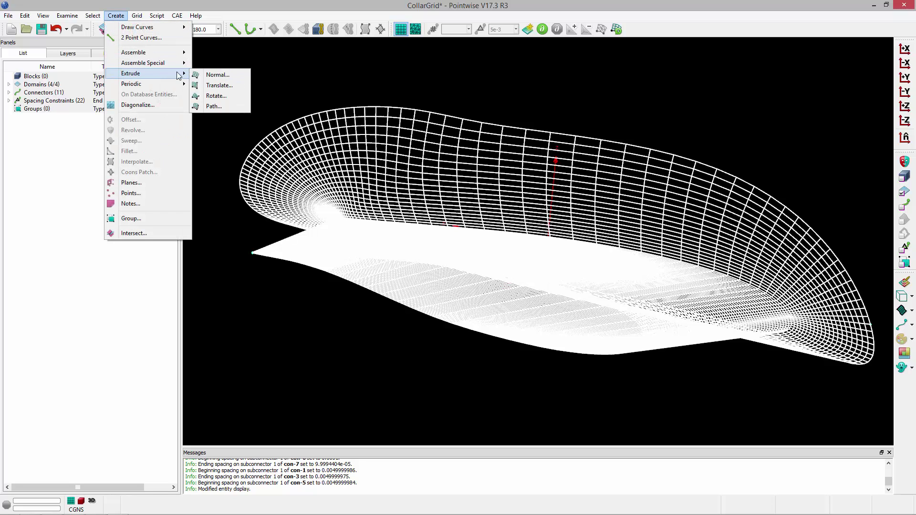
click(199, 73)
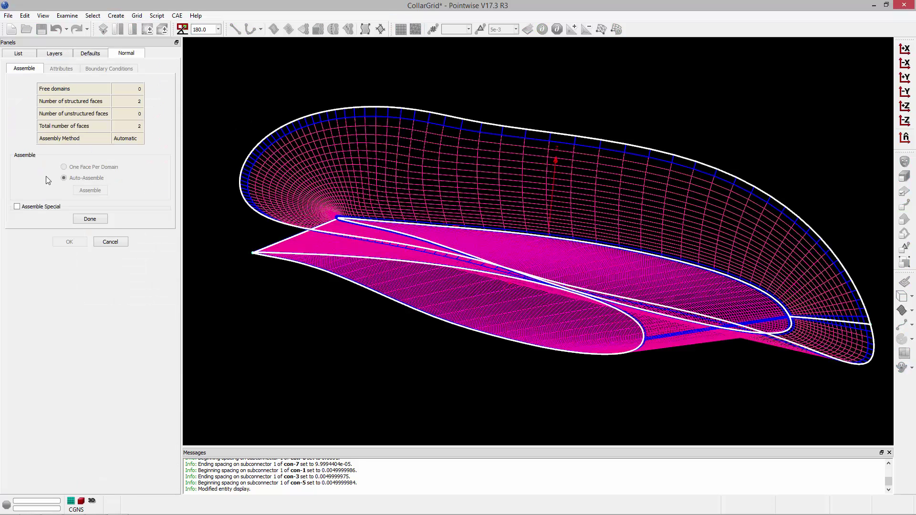
click(40, 207)
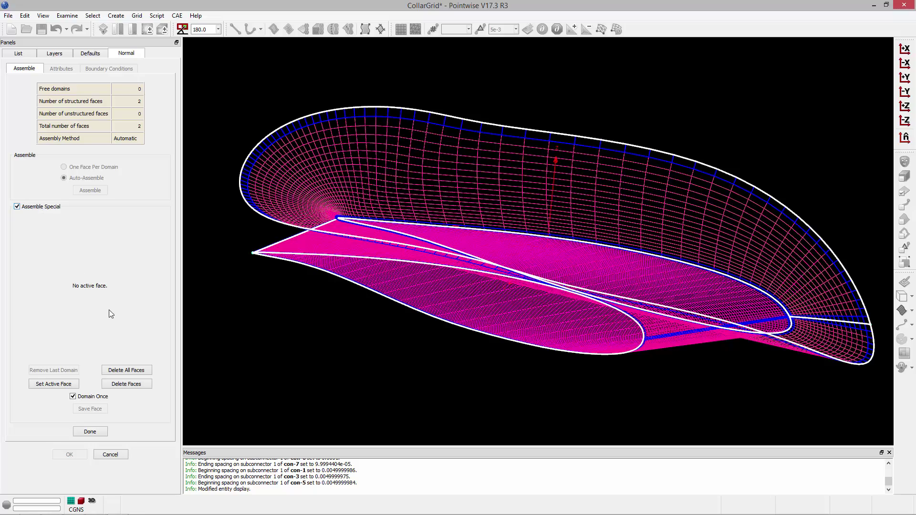
click(126, 370)
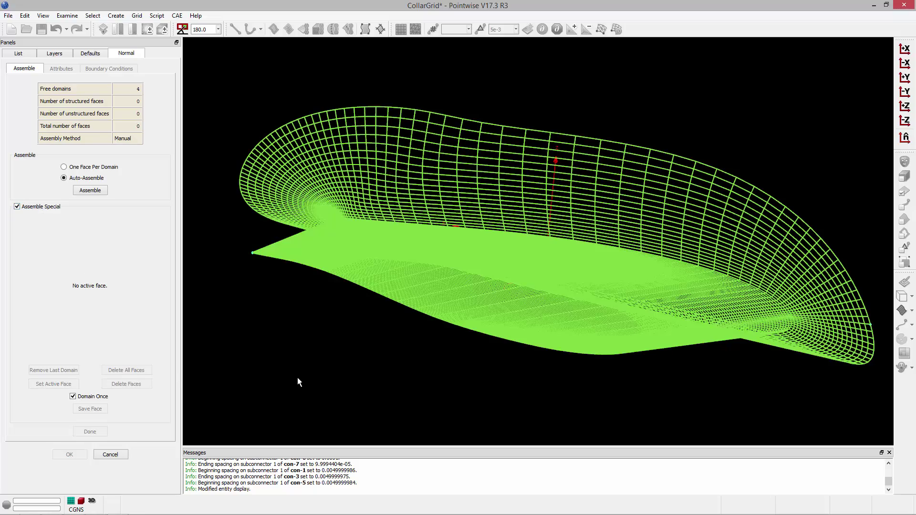
- Assemble and save a single face from the wing, trailing-edge and fuselage domains, using Link 0 to attach the second wing surface
scroll(216, 253, up, 5)
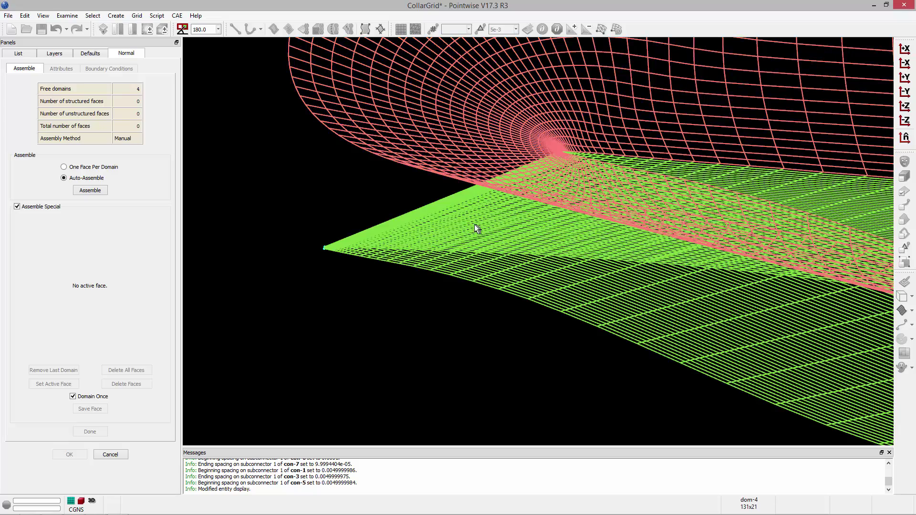
click(491, 236)
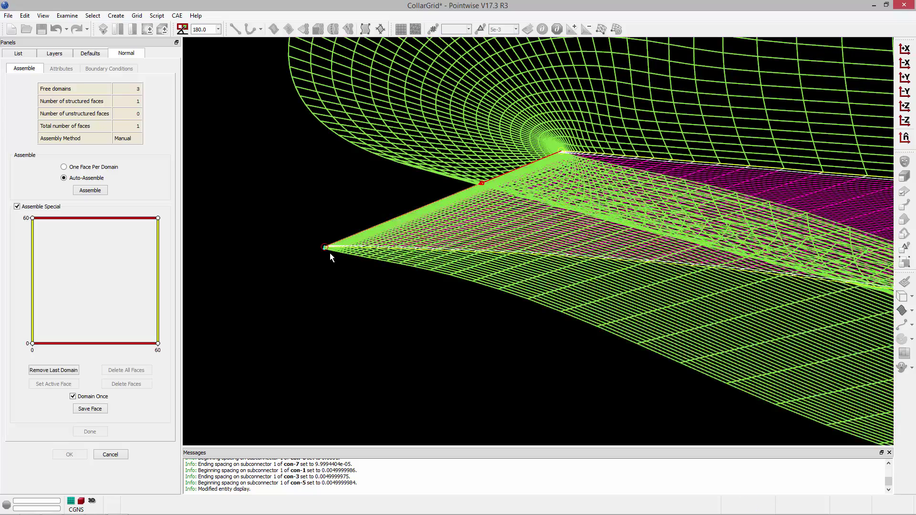
scroll(316, 234, up, 3)
click(316, 234)
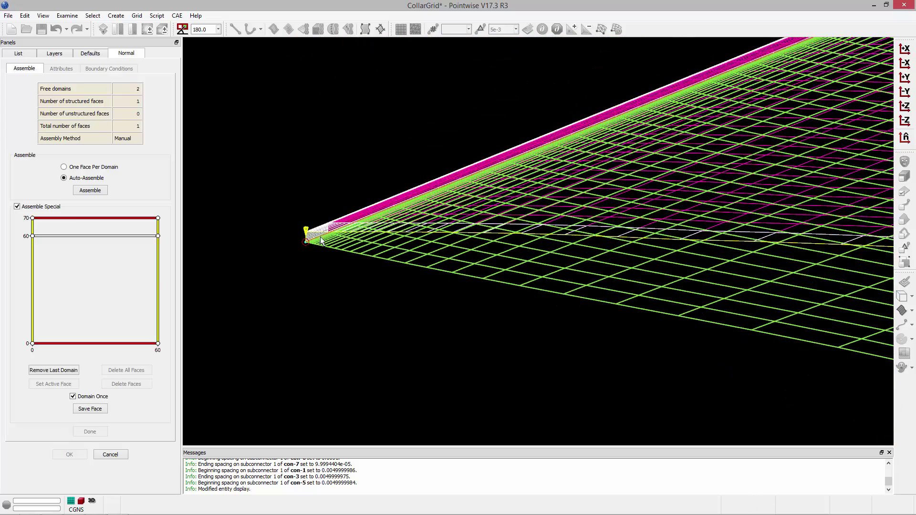
click(348, 246)
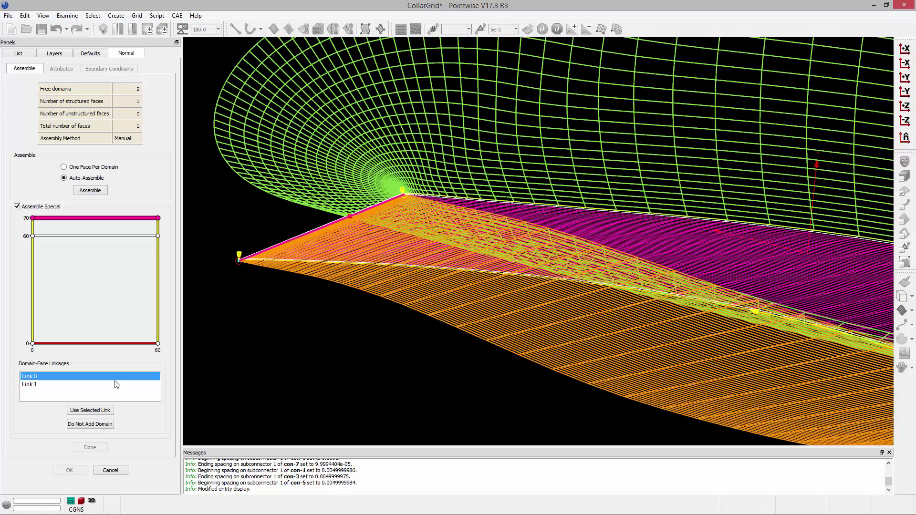
click(91, 410)
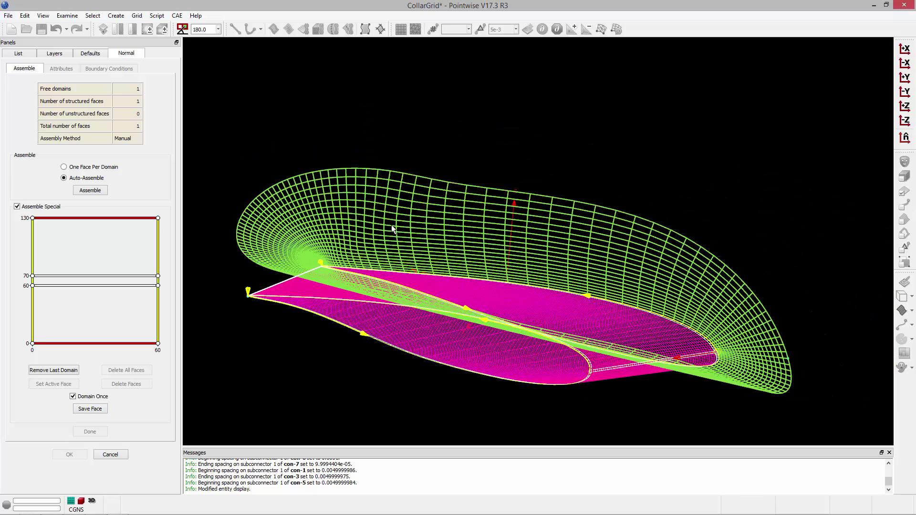
click(438, 210)
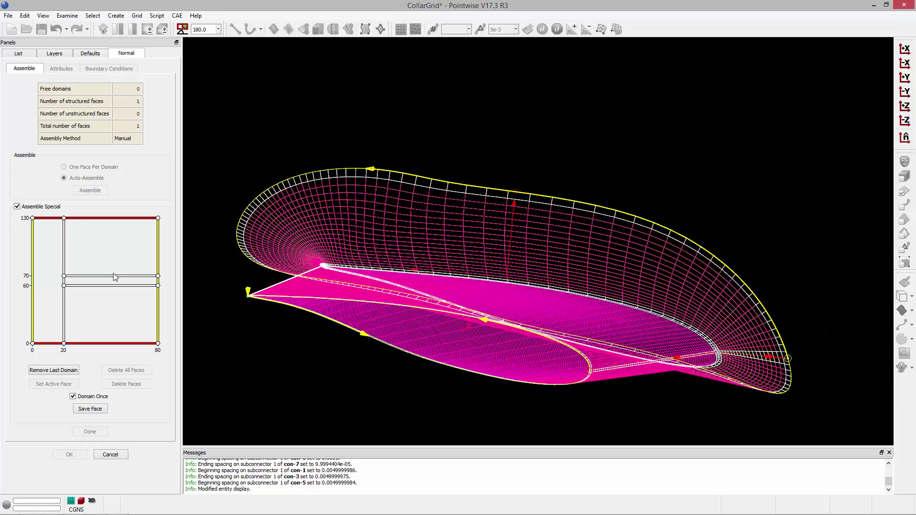
click(90, 409)
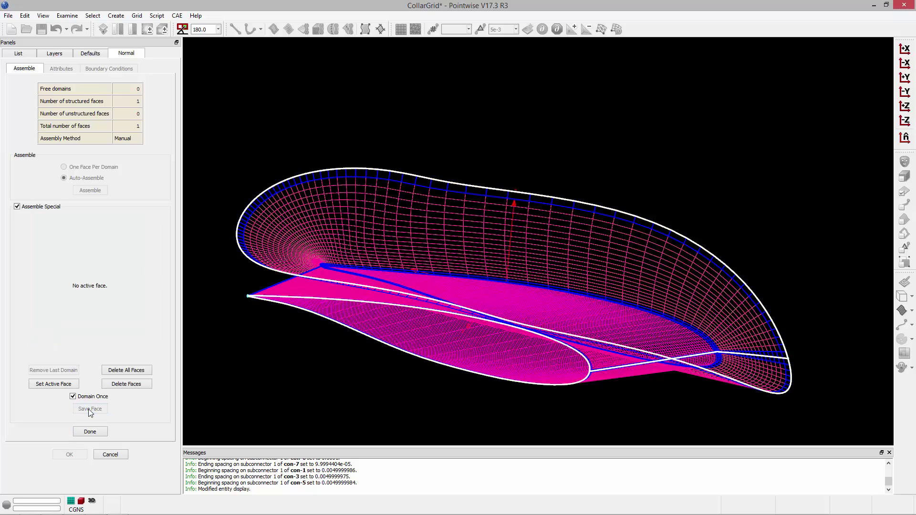
click(90, 432)
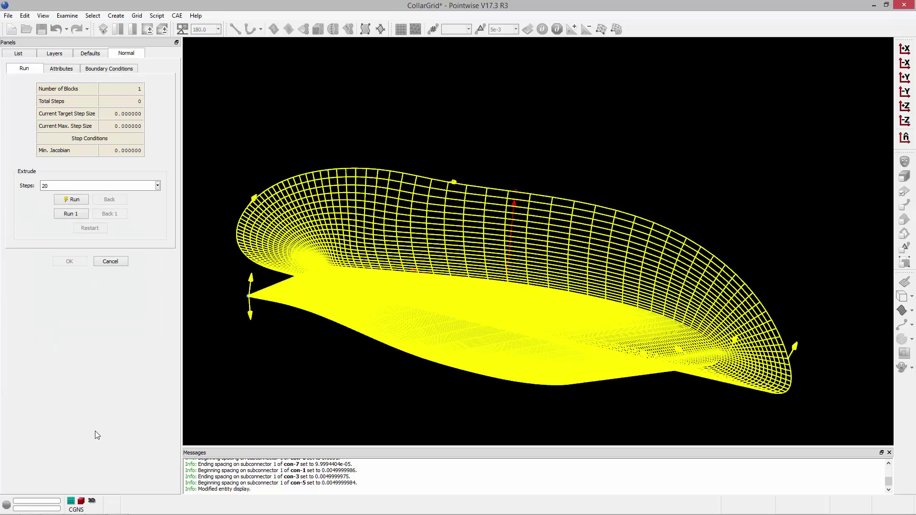
- Flip the extrusion orientation of the collar block
click(66, 69)
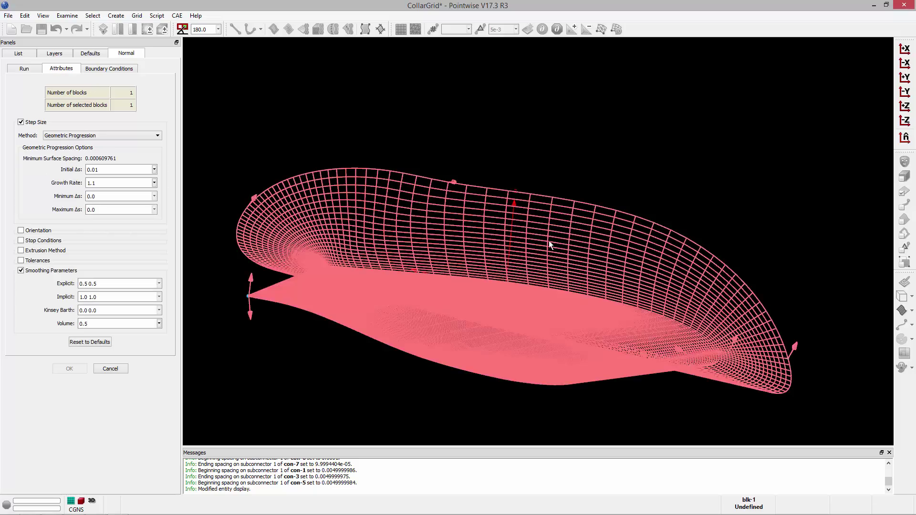
click(21, 231)
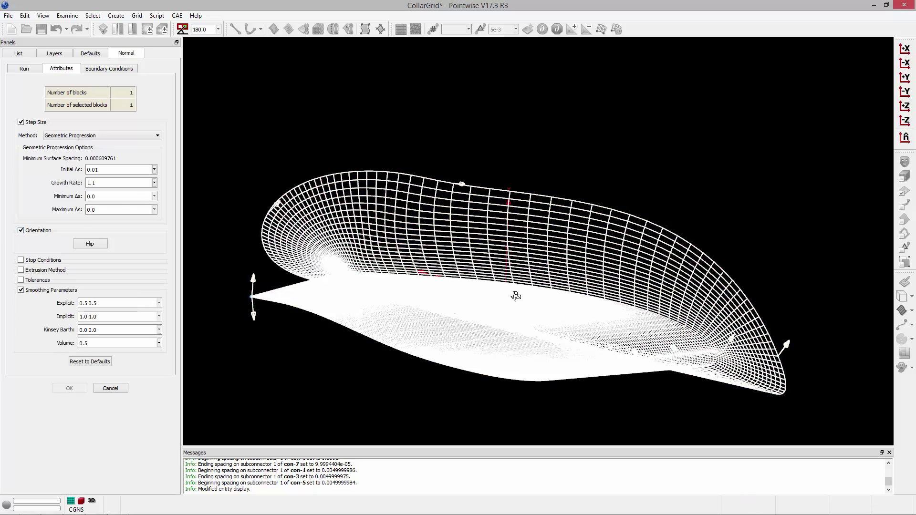
right_drag(515, 295, 567, 204)
right_drag(631, 139, 201, 336)
click(90, 243)
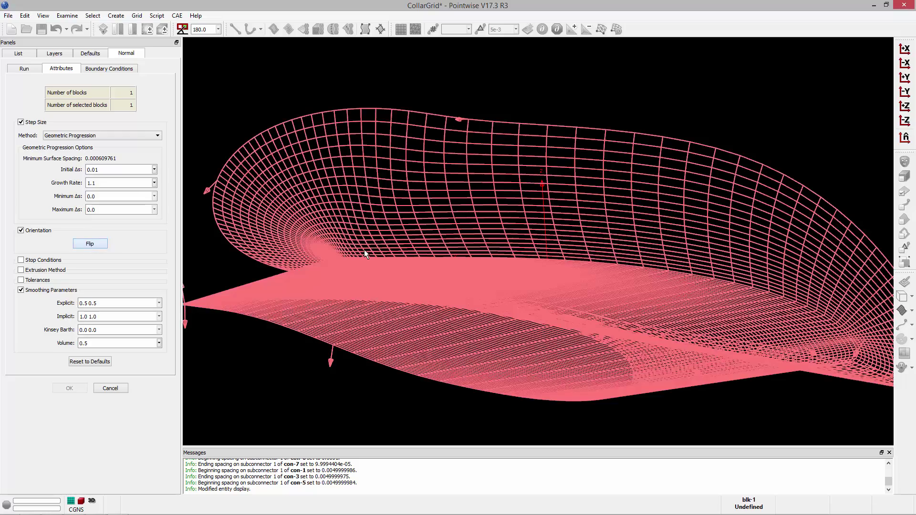
scroll(449, 219, down, 1)
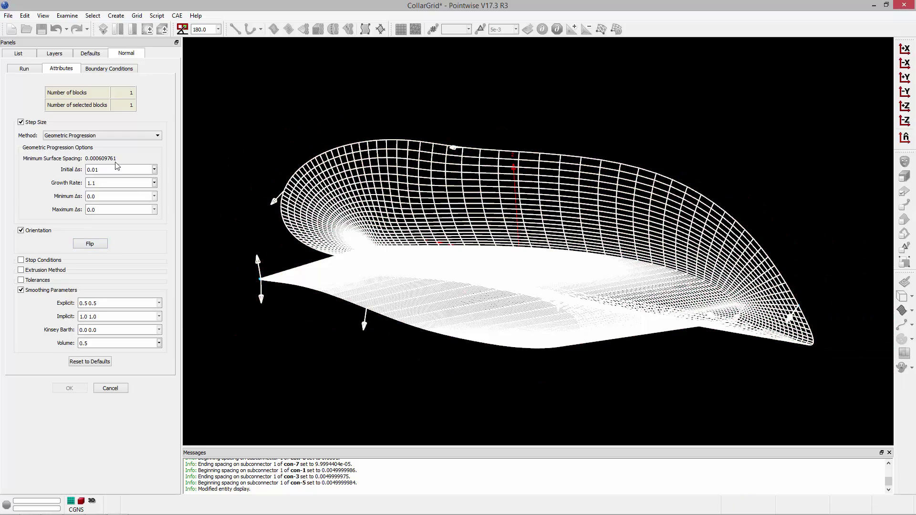
- Set the extrusion's initial step size to 1e-5 and its growth rate to 1.15
key(shift+Tab)
text(1e-5)
key(Tab)
text(1.15)
- Set the smoothing parameters to explicit 2 2, implicit 4 4 and volume 0.3
click(109, 303)
text(2)
text( 2)
key(Tab)
text(4 4)
key(Tab)
key(Tab)
text(0.3)
- Run the normal extrusion for 60 steps and accept the resulting collar block
click(21, 71)
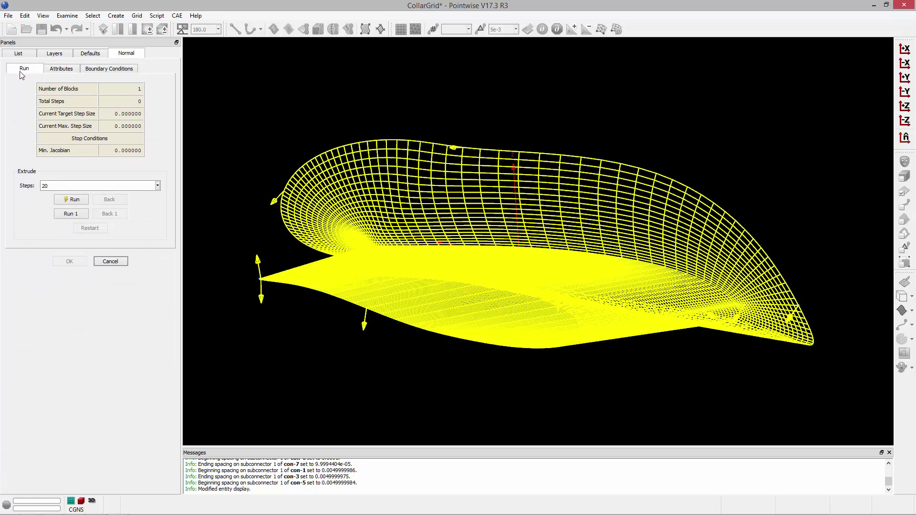
double_click(62, 185)
text(60)
click(79, 200)
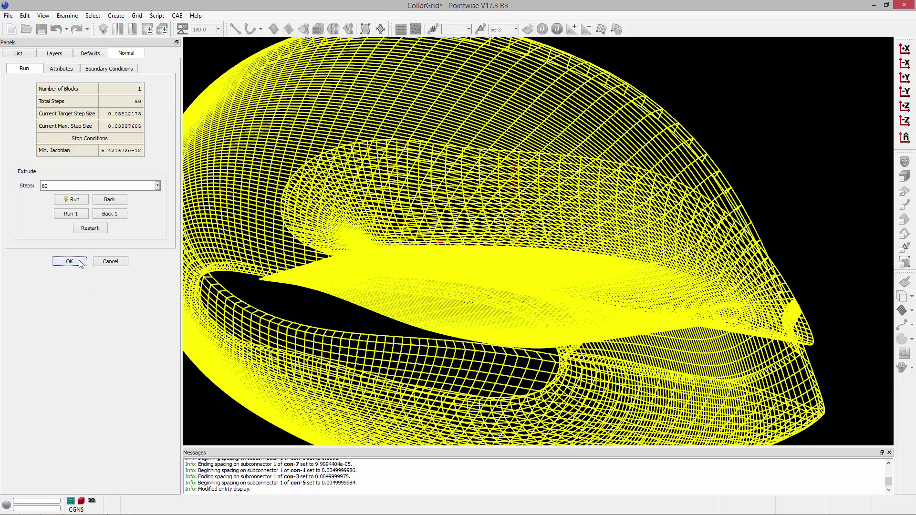
click(70, 261)
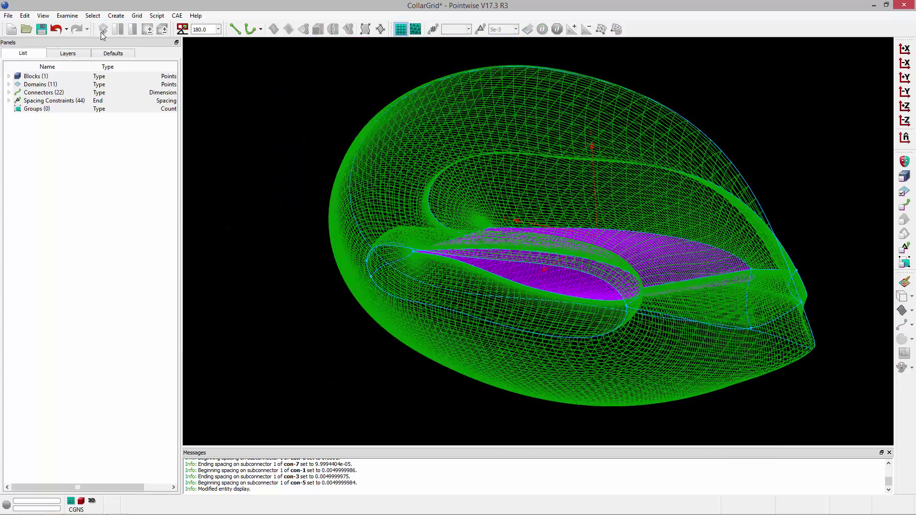
- Show the database surfaces of the wing and fuselage again and view the collar block against them
click(55, 15)
click(96, 174)
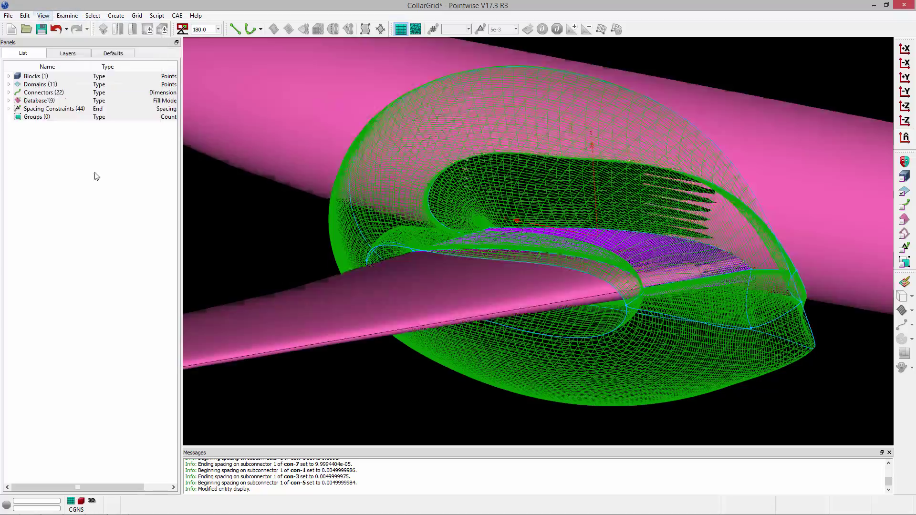
right_drag(726, 245, 616, 209)
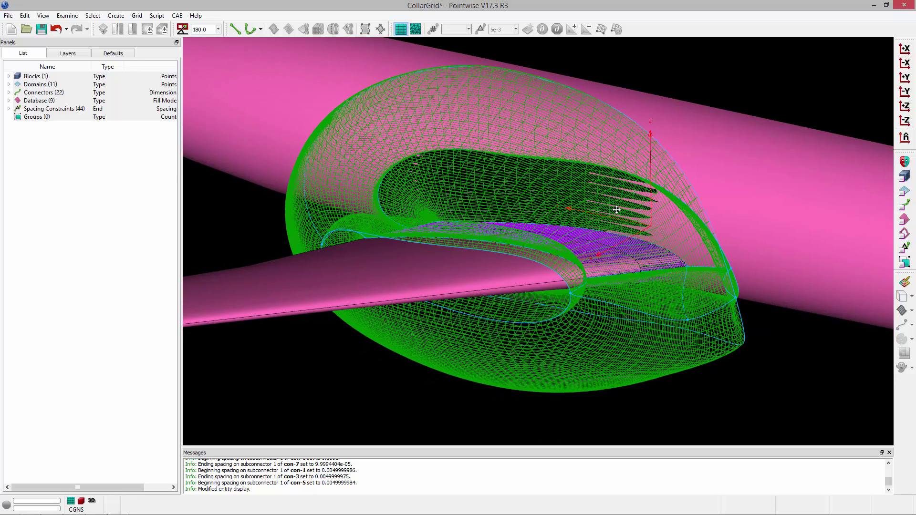